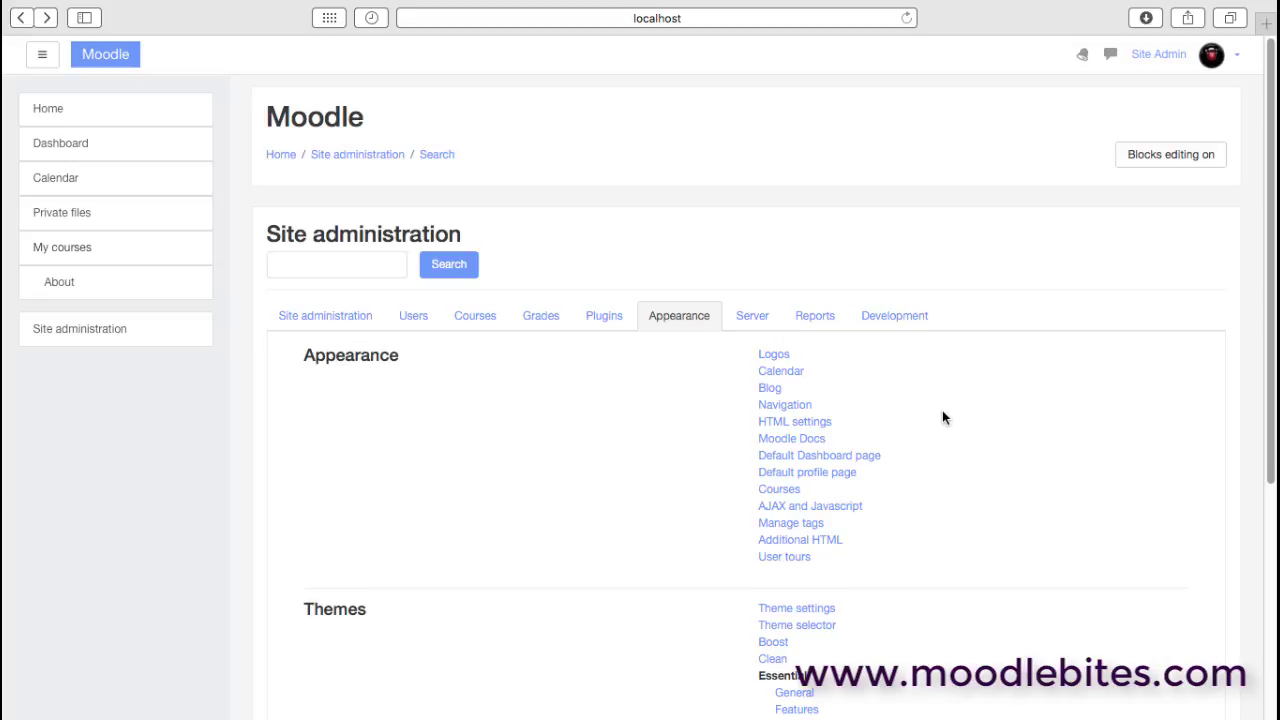
- Scroll down the Appearance administration page to the Themes links
scroll(942, 418, down, 2)
scroll(942, 418, down, 5)
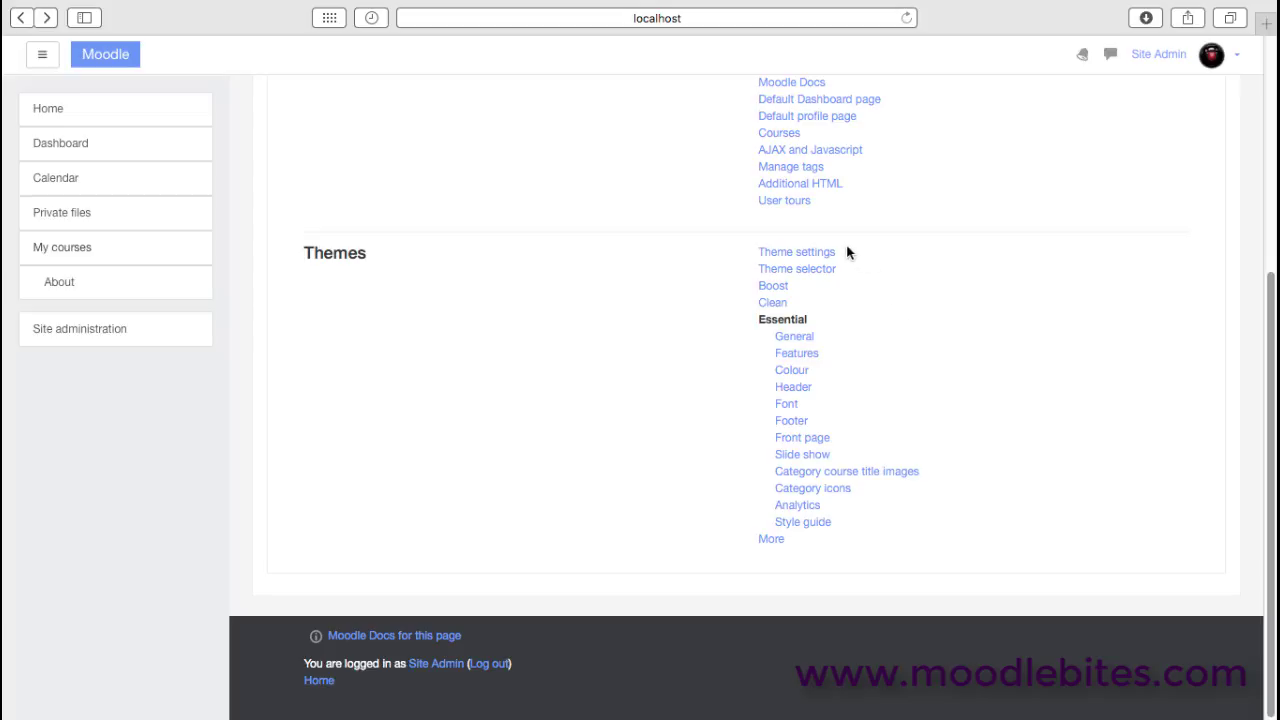
- Open Theme settings and paste standard,orangewhite into the Theme list field
click(829, 260)
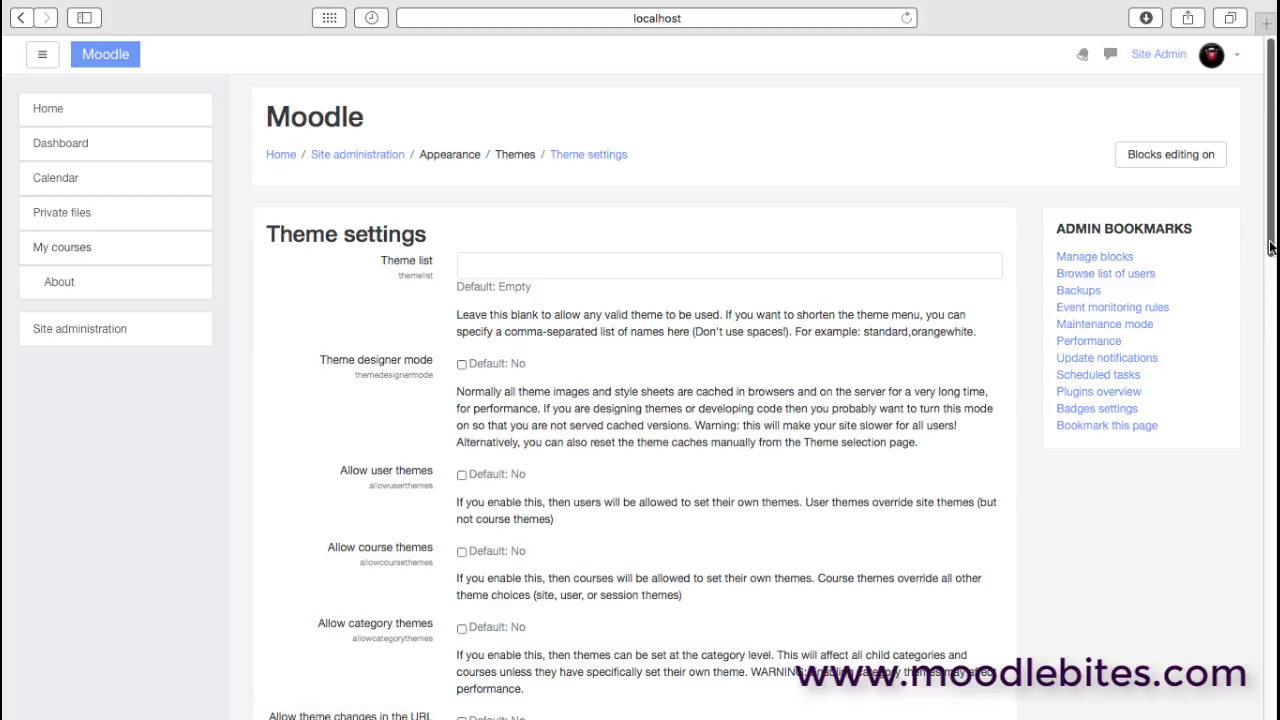
drag(1270, 250, 1270, 289)
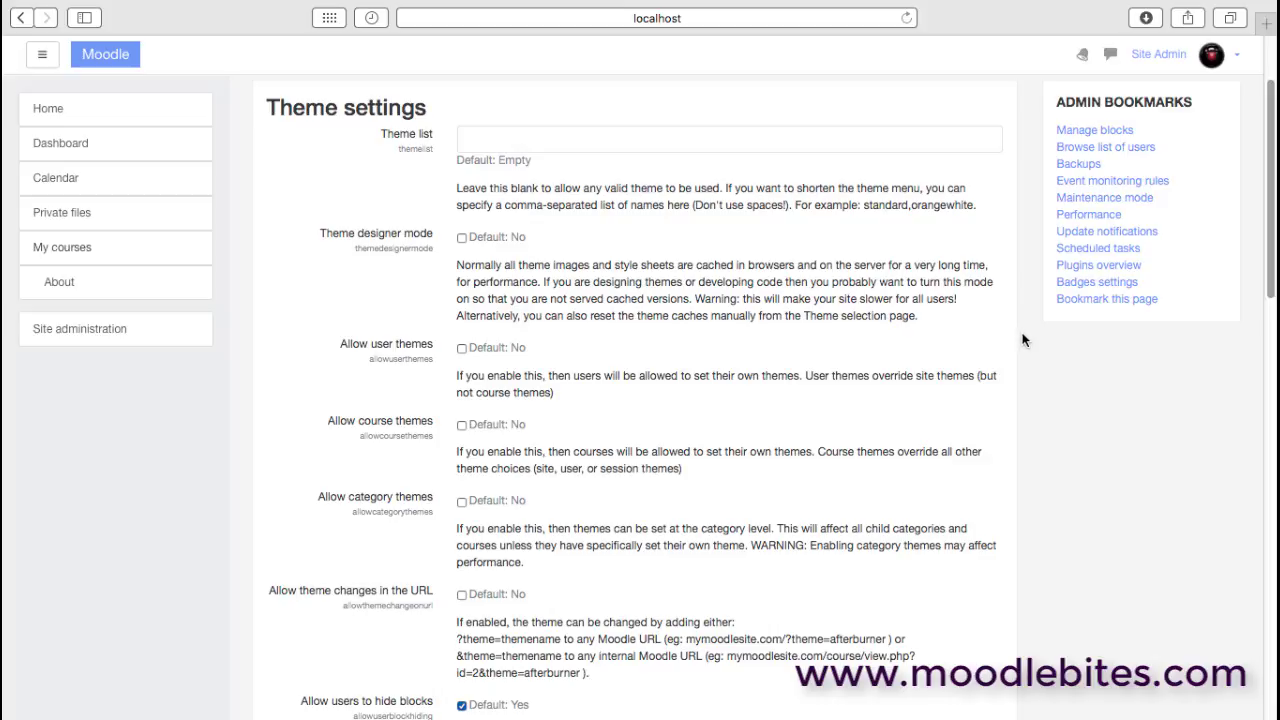
right_click(538, 140)
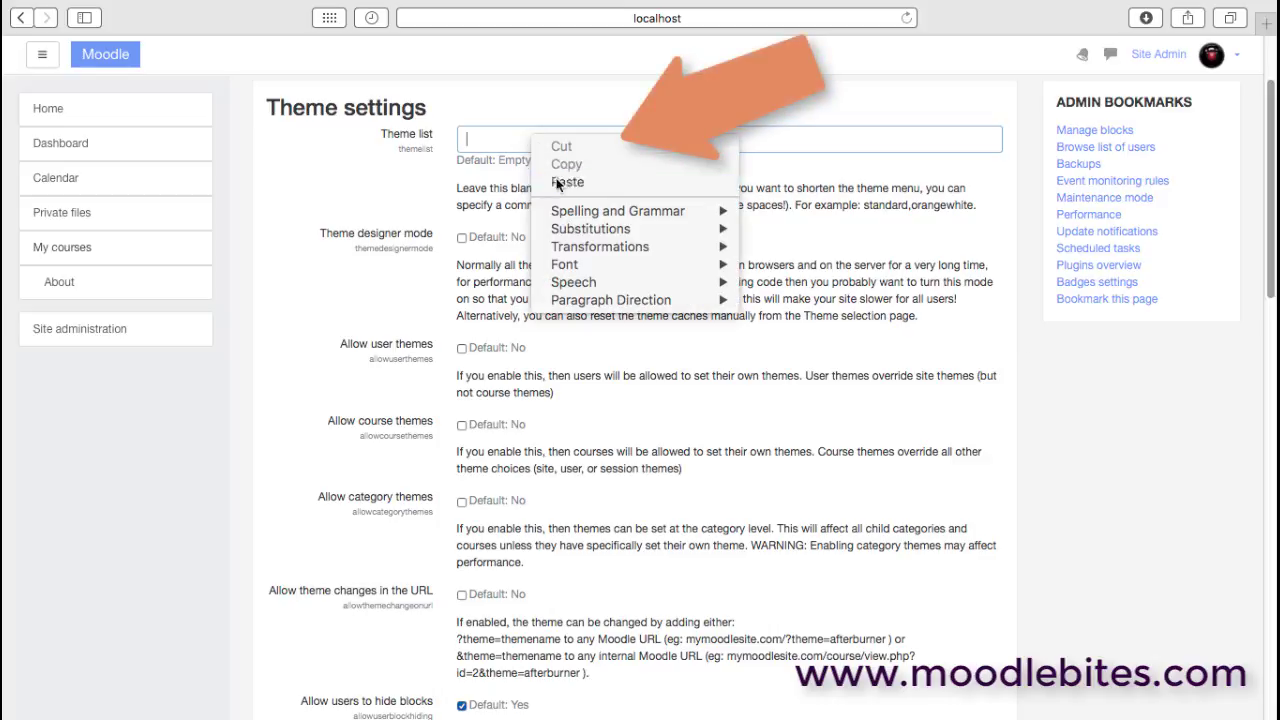
click(557, 182)
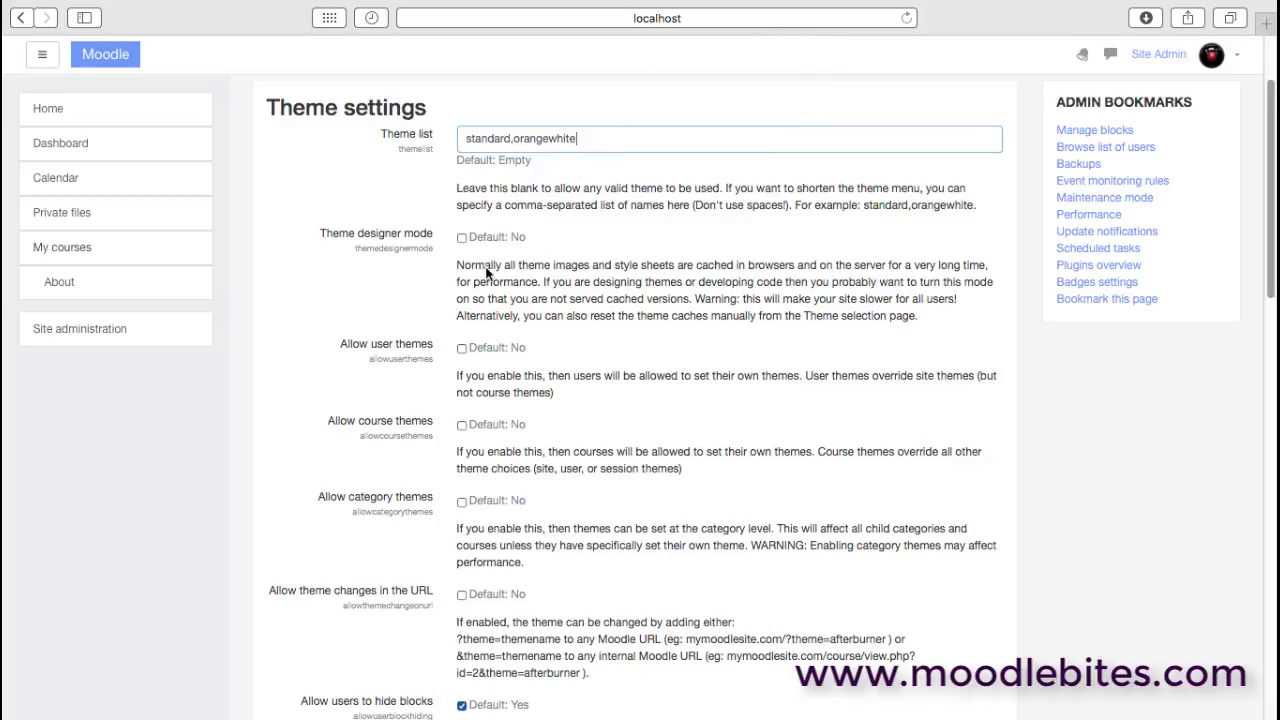
click(462, 238)
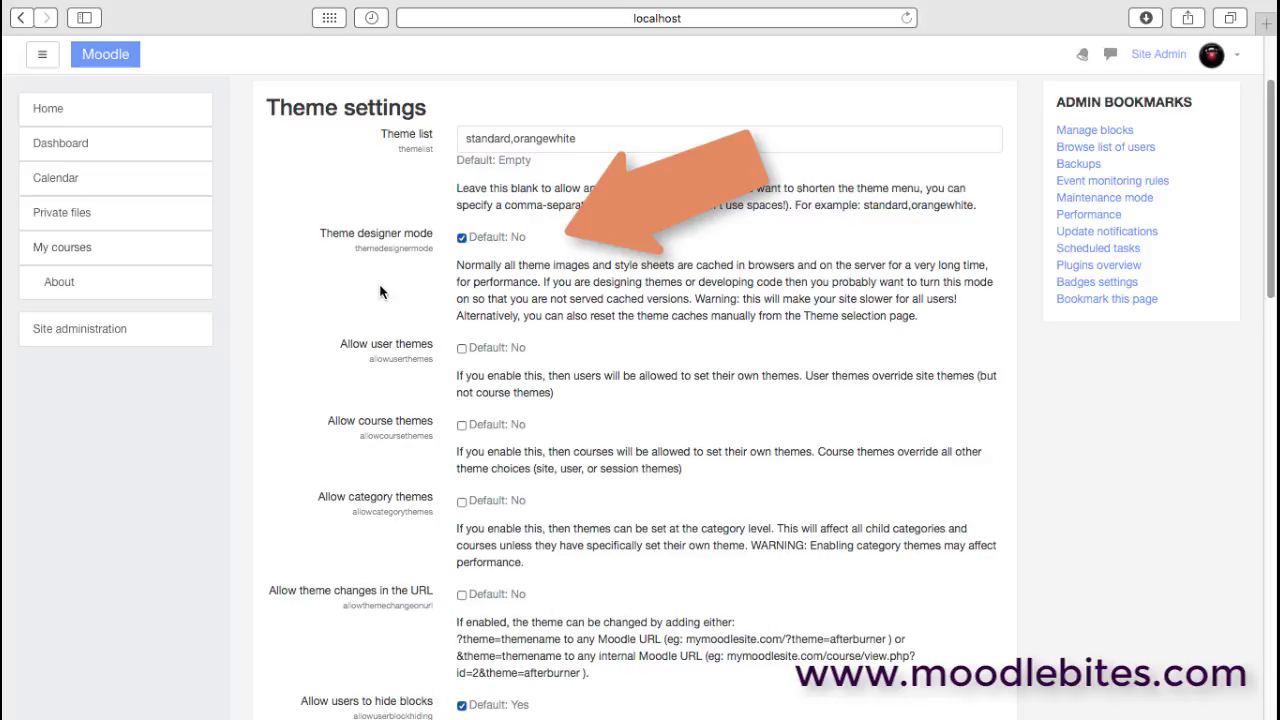
click(461, 238)
scroll(299, 463, up, 1)
scroll(299, 463, up, 2)
scroll(299, 463, down, 5)
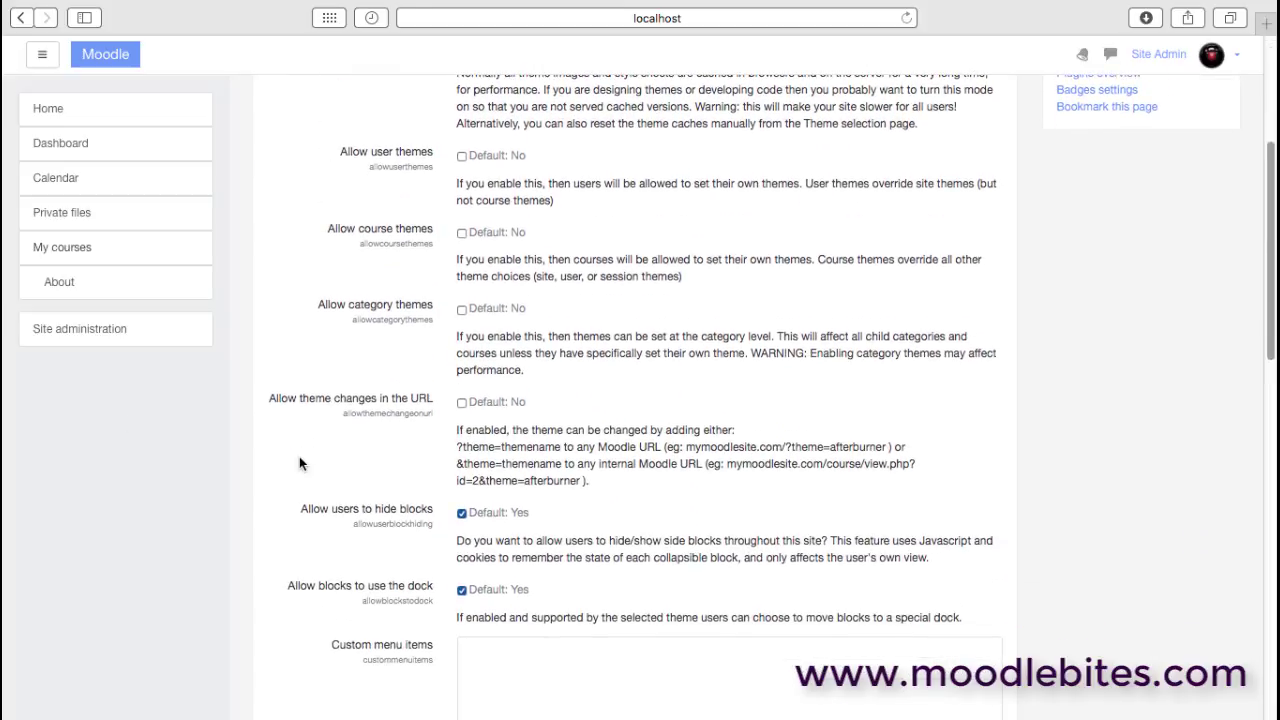
- Tick Allow user themes, then untick it again so user themes stay off
scroll(299, 463, down, 1)
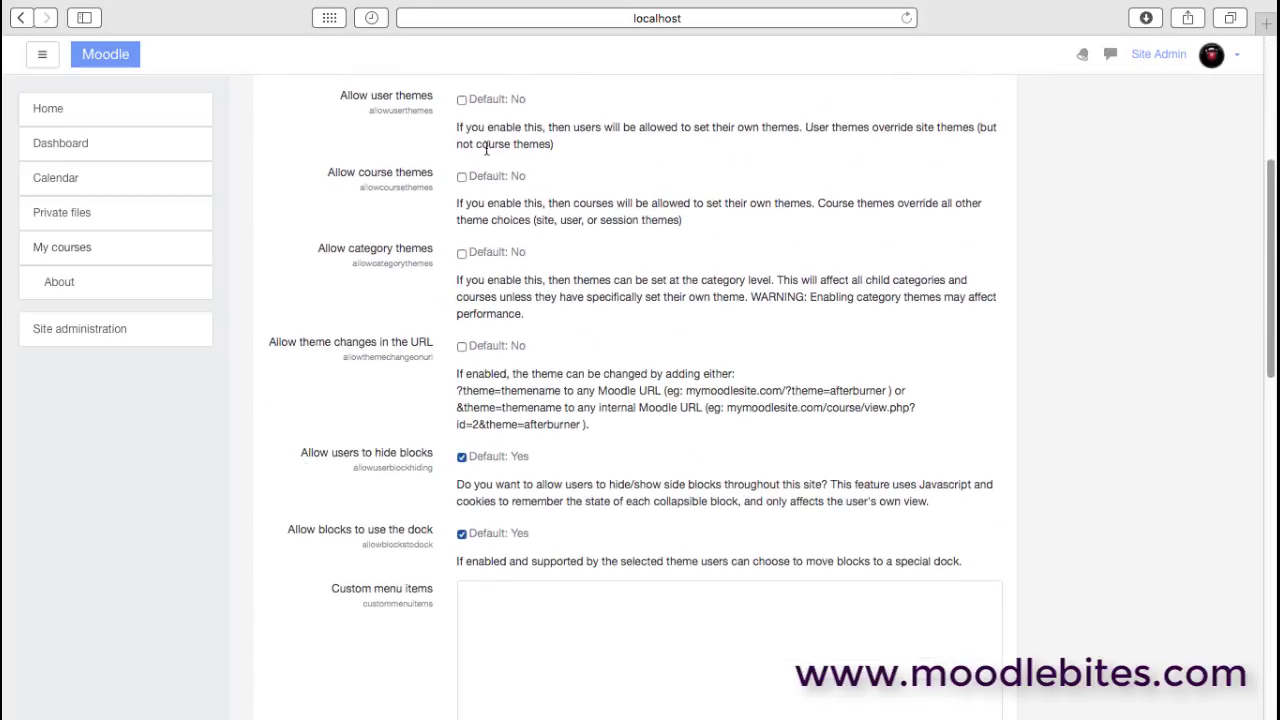
click(461, 100)
click(461, 100)
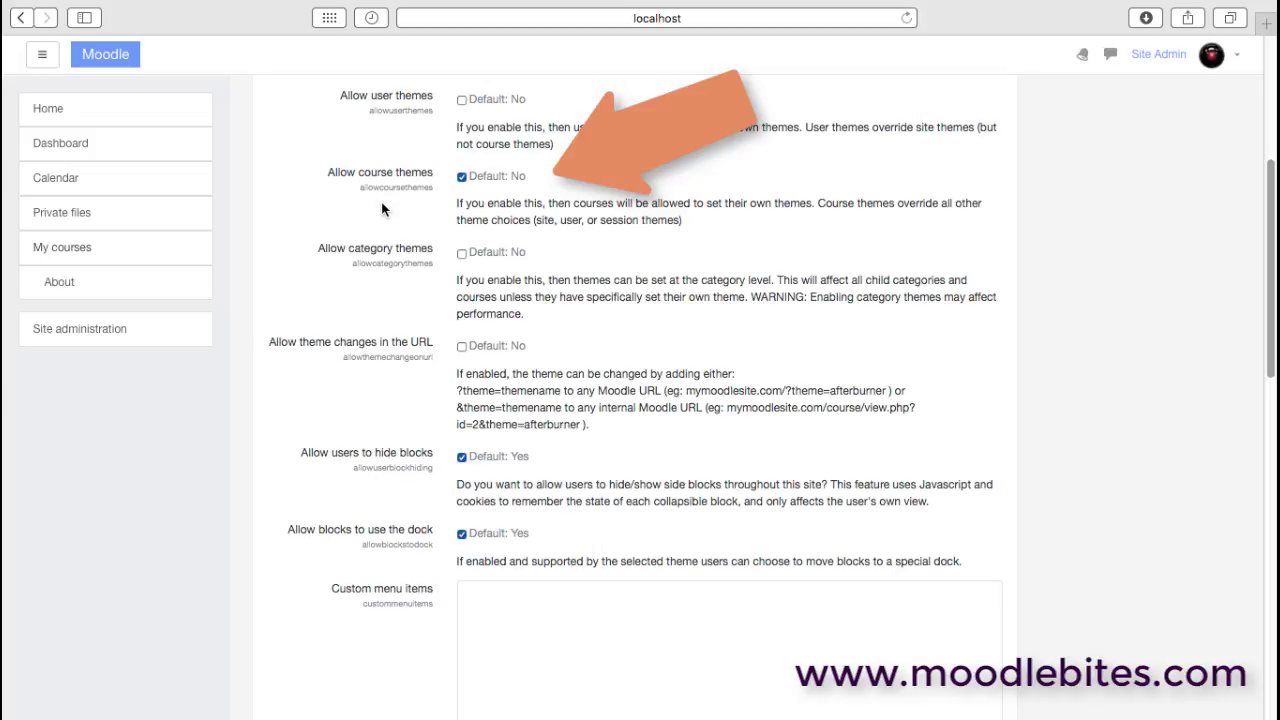
- Untick Allow course themes, then tick and untick Allow category themes again
click(462, 176)
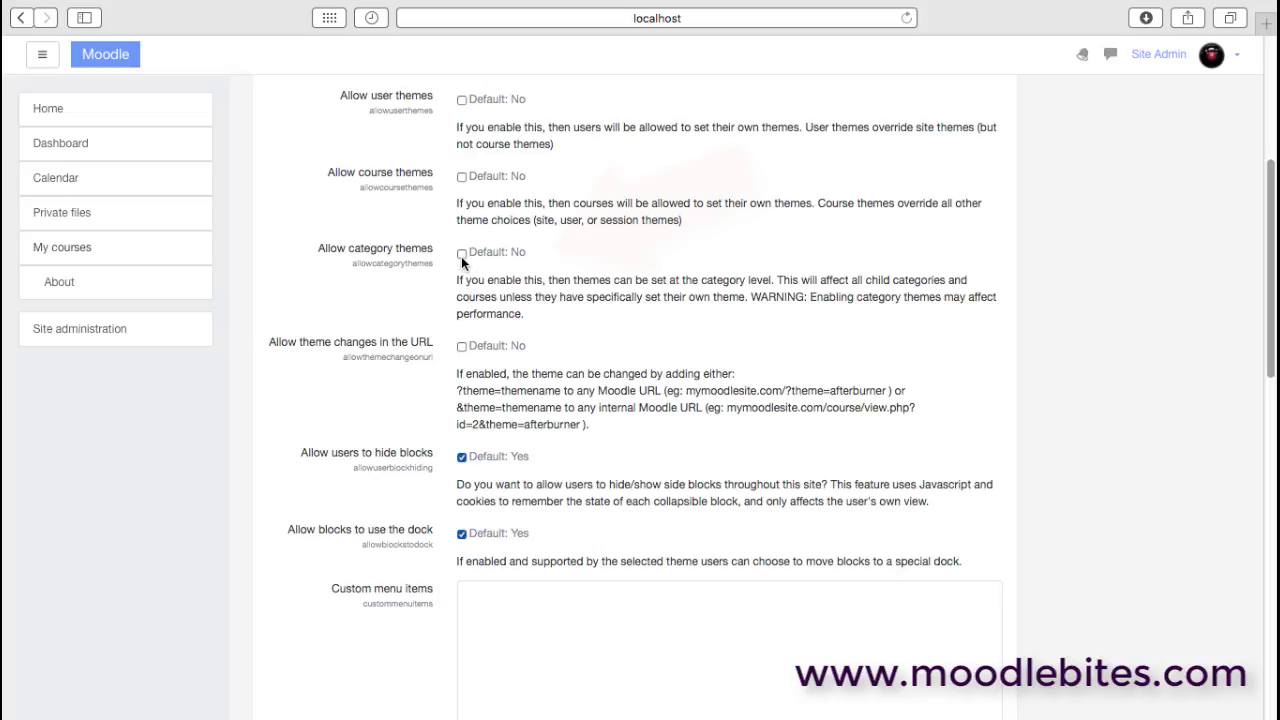
click(461, 253)
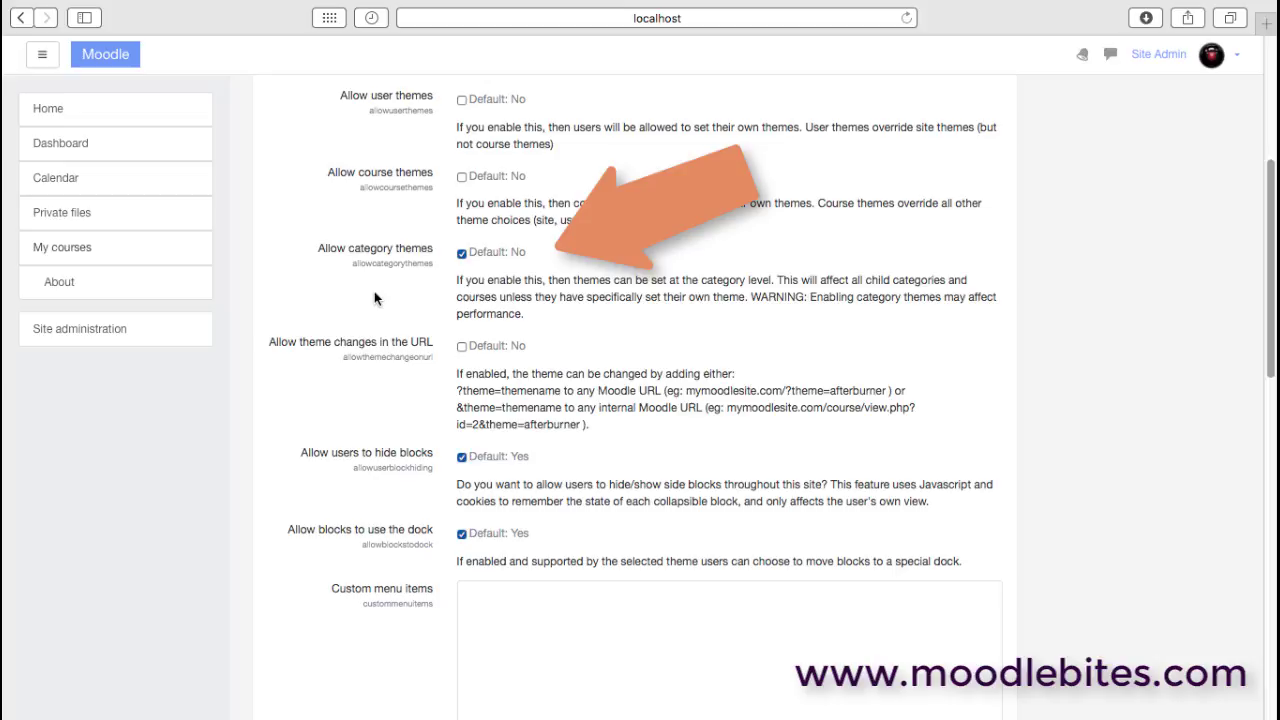
click(461, 253)
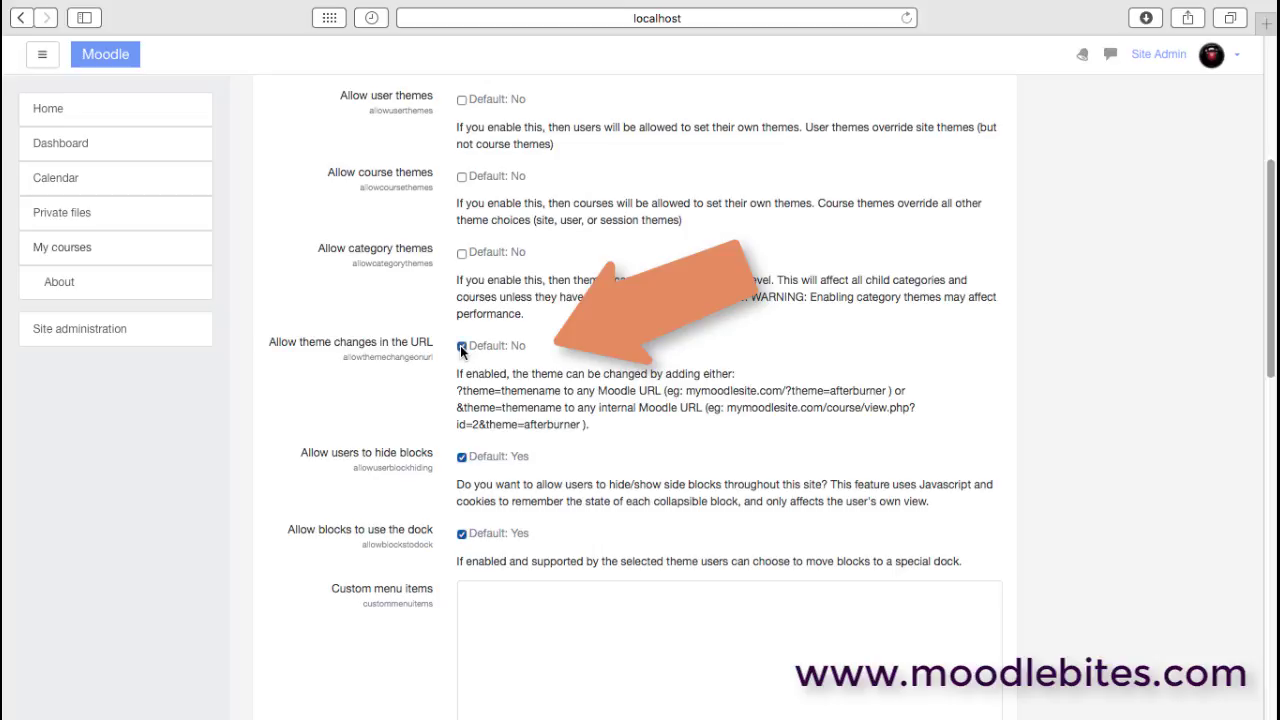
click(461, 346)
drag(561, 391, 412, 400)
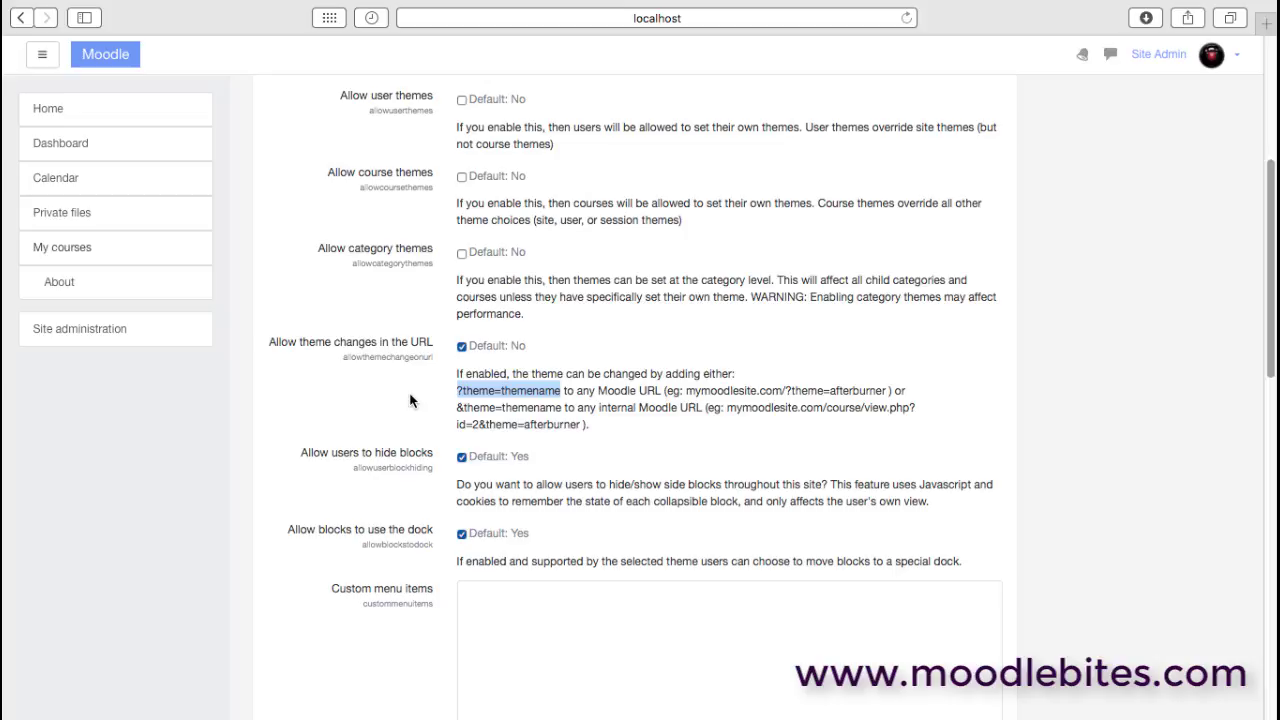
click(461, 347)
scroll(277, 499, up, 2)
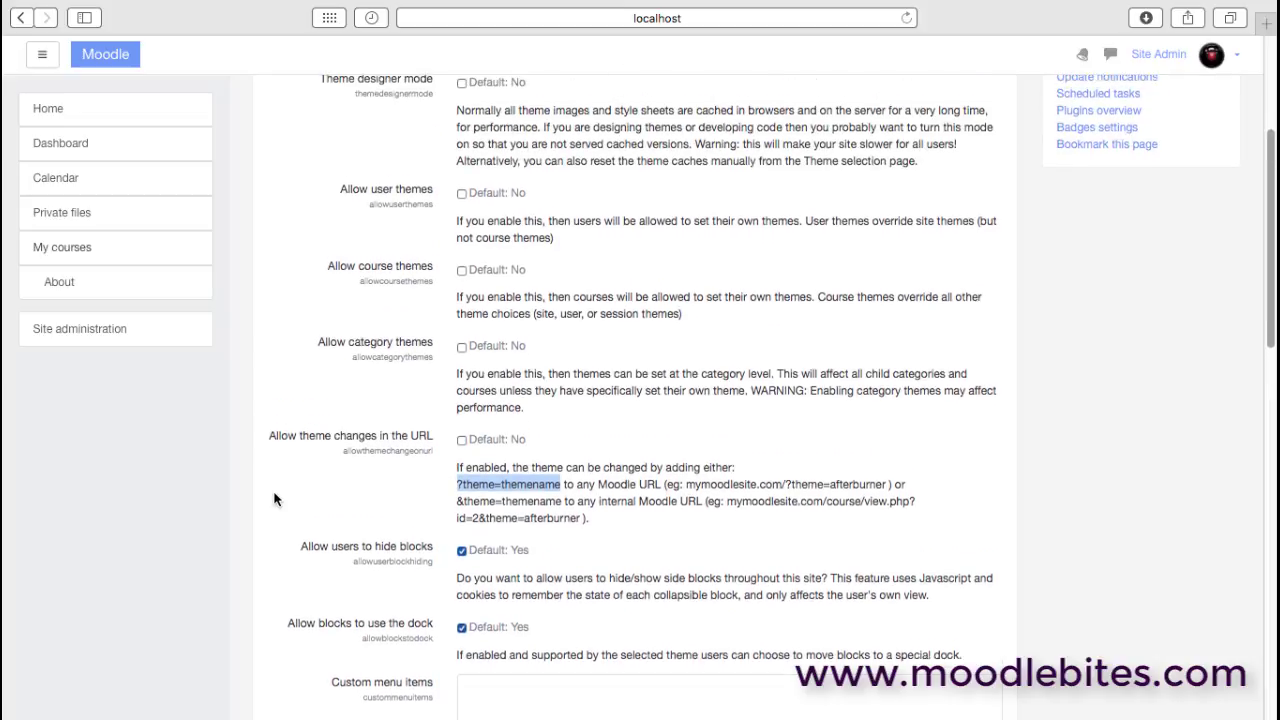
scroll(277, 499, down, 7)
scroll(277, 499, down, 2)
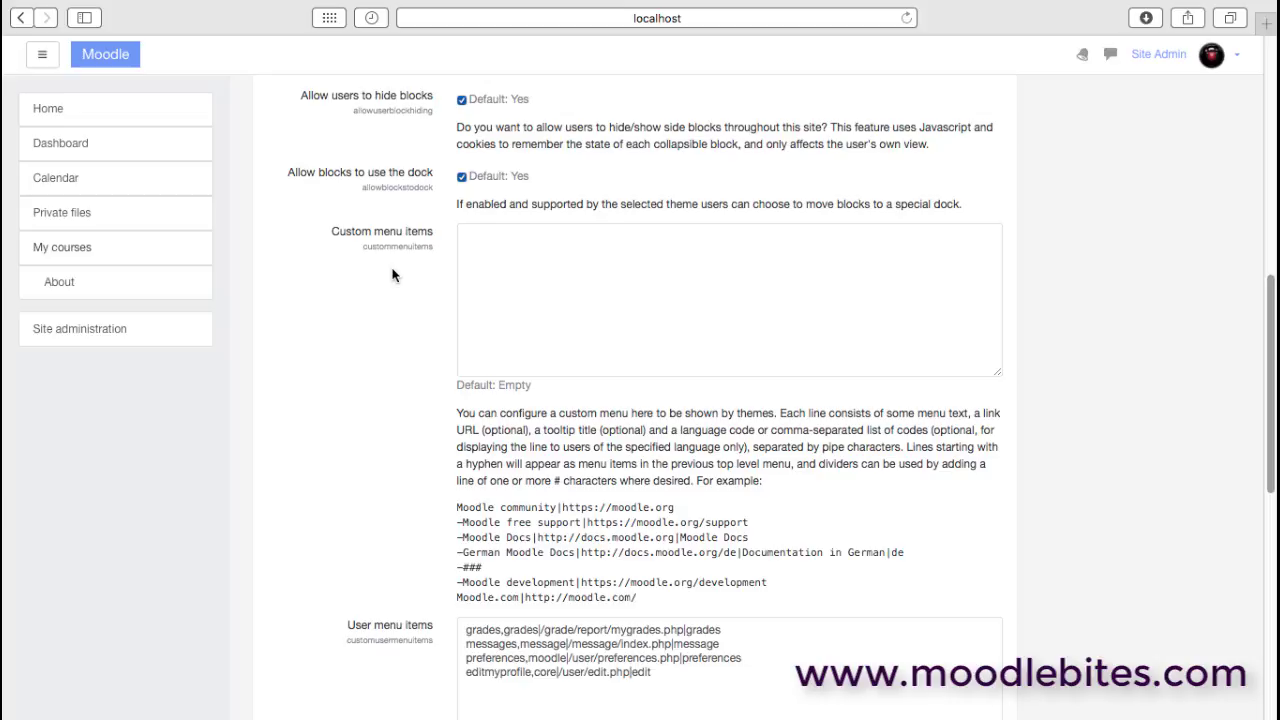
- Copy the example menu lines and paste them into the Custom menu items box
drag(641, 598, 456, 508)
right_click(497, 506)
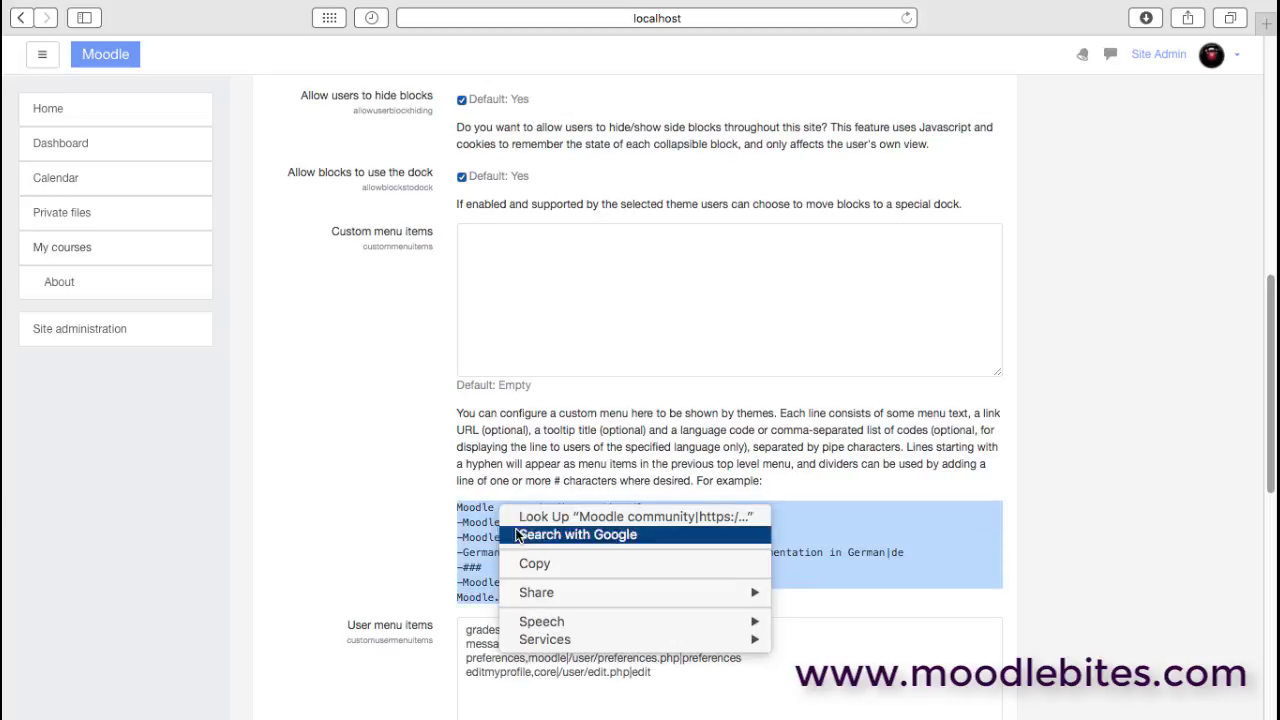
click(534, 563)
click(511, 238)
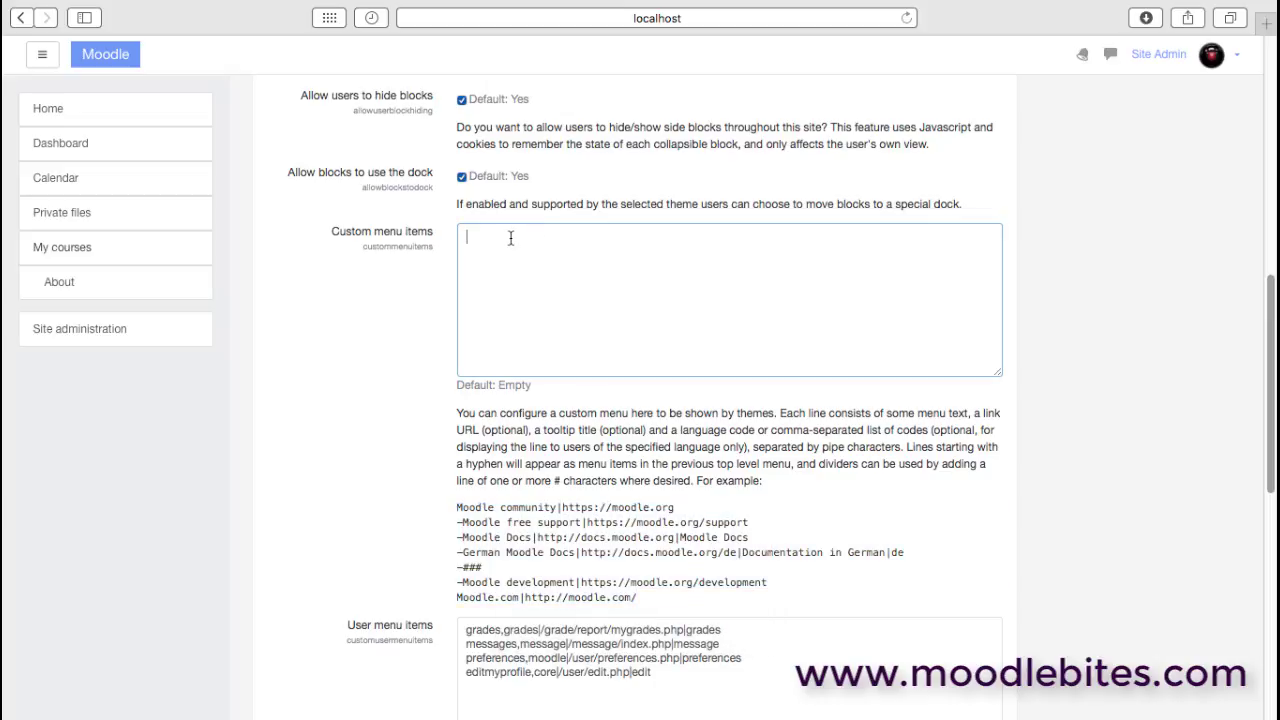
right_click(511, 238)
click(543, 280)
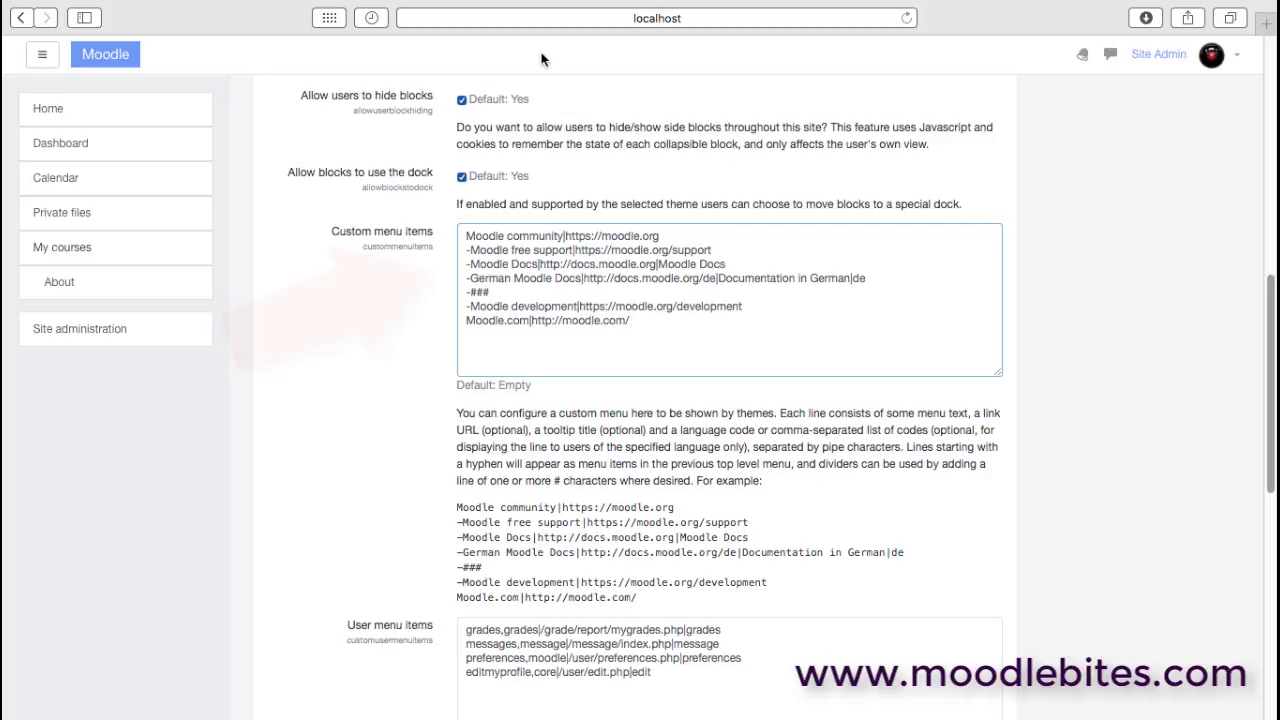
scroll(294, 390, down, 5)
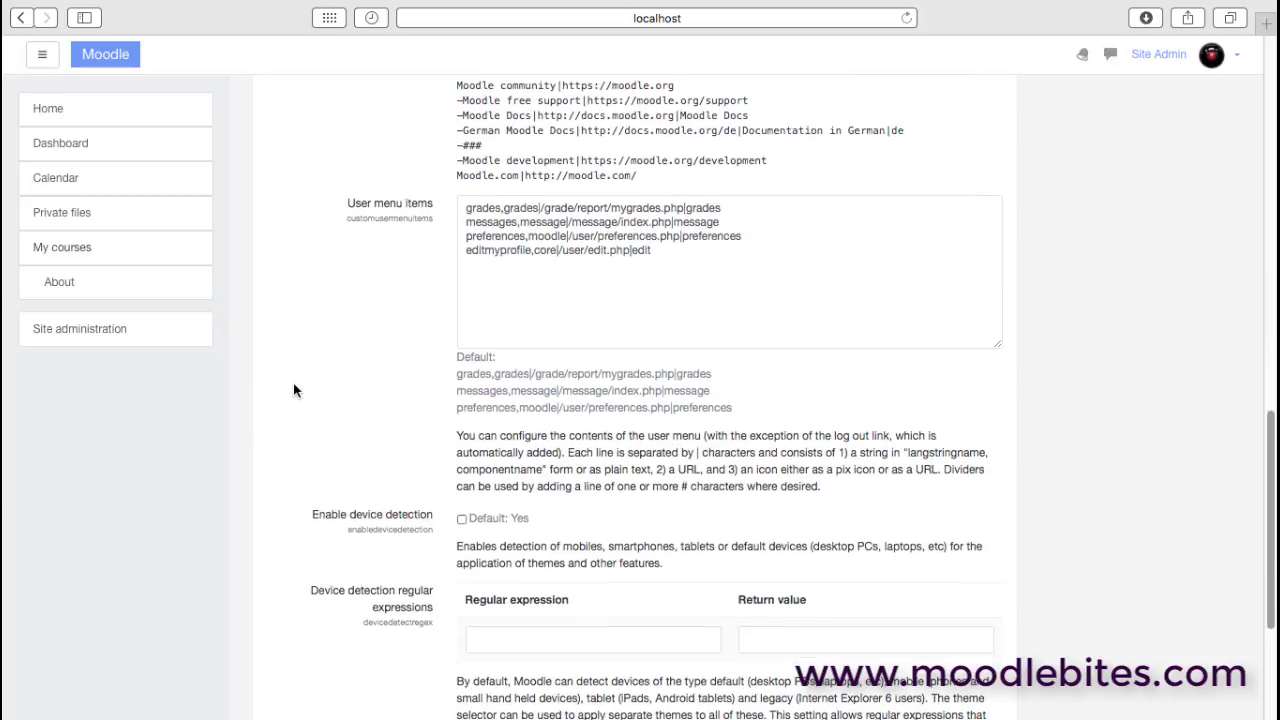
scroll(294, 390, down, 1)
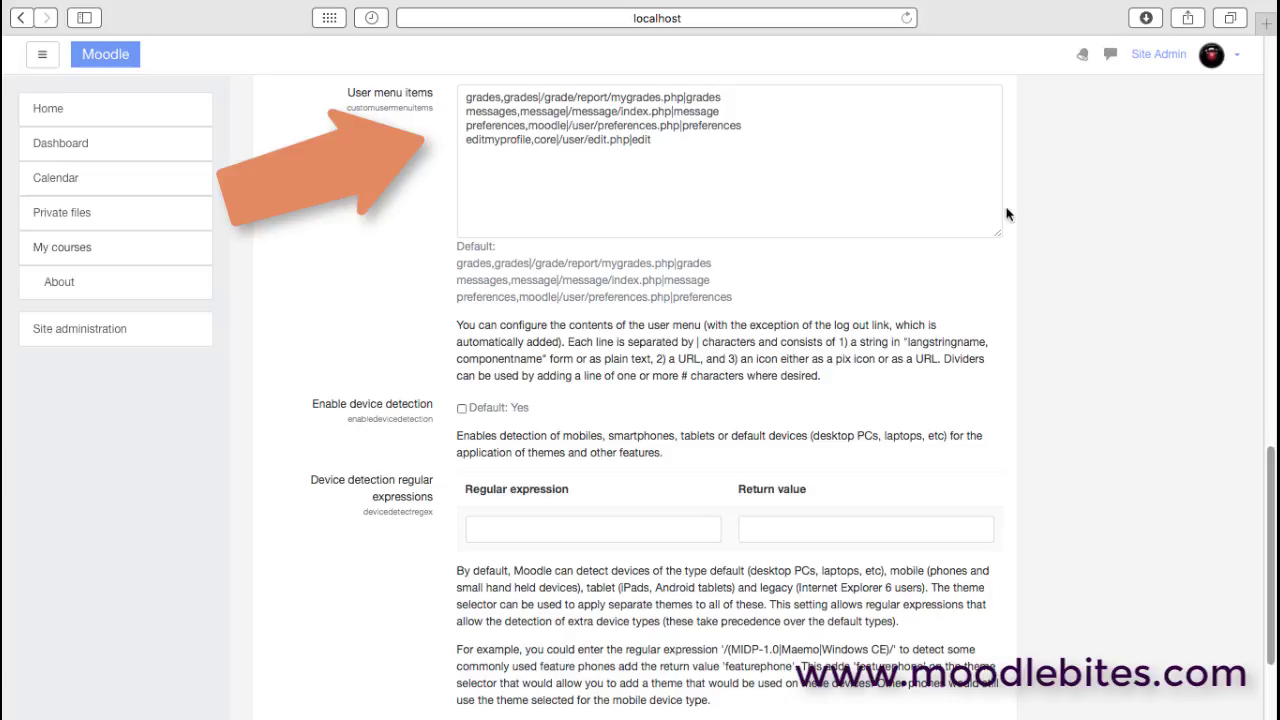
click(1238, 63)
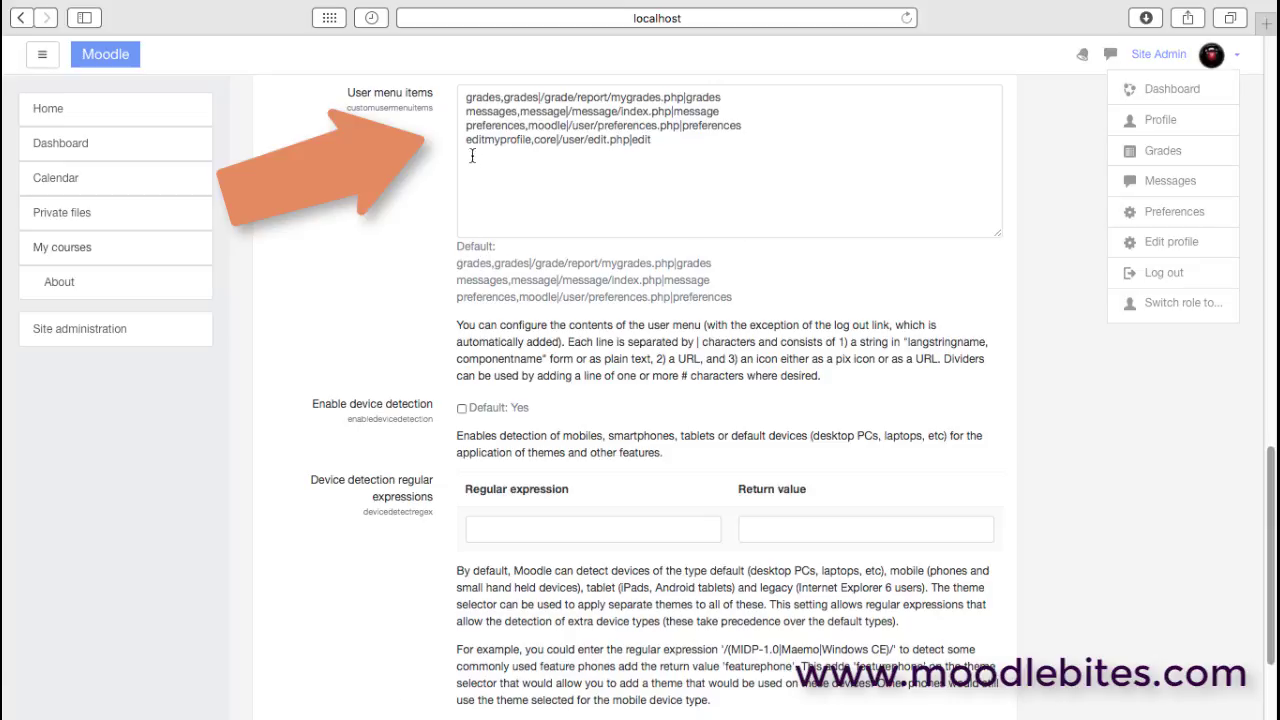
drag(466, 97, 759, 120)
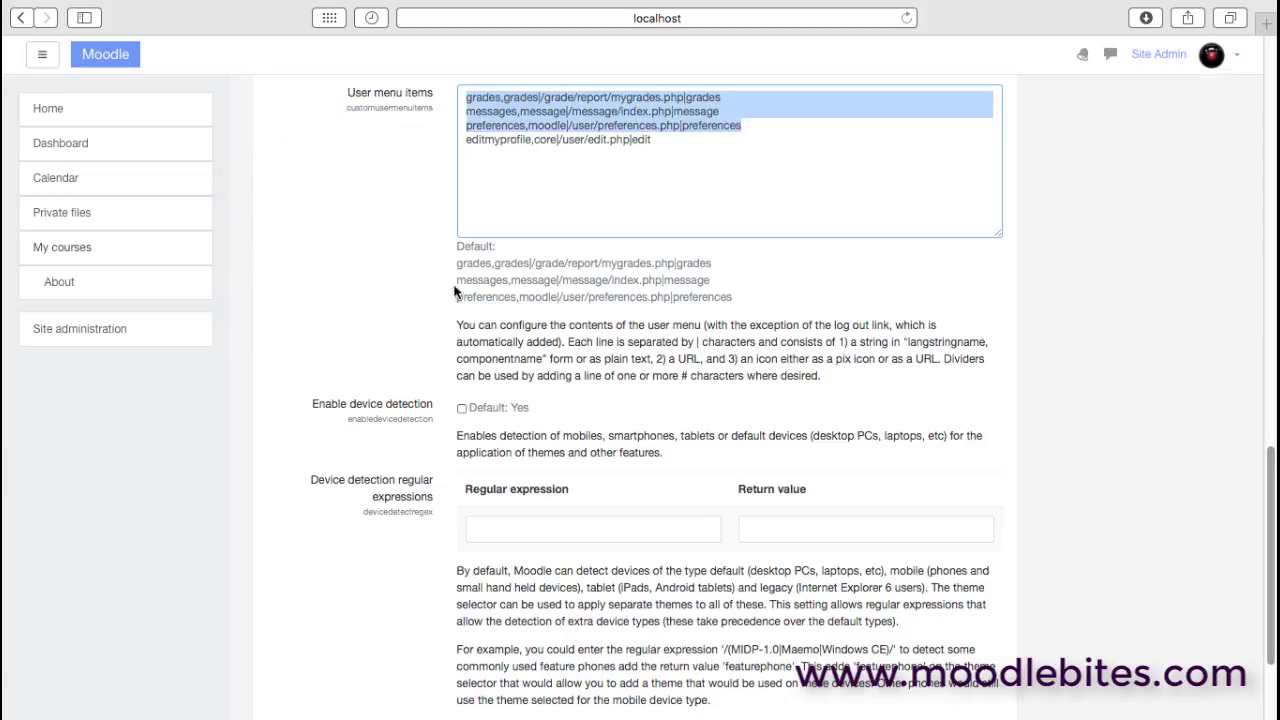
drag(455, 265, 735, 298)
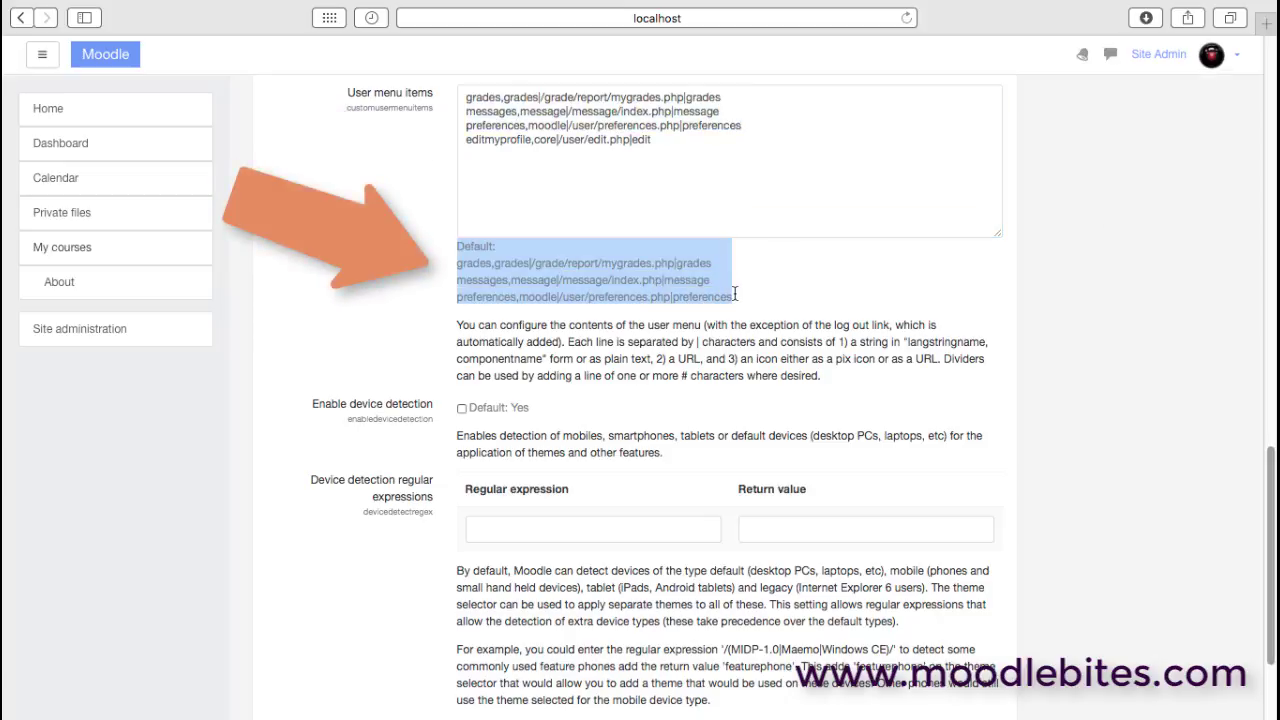
click(572, 188)
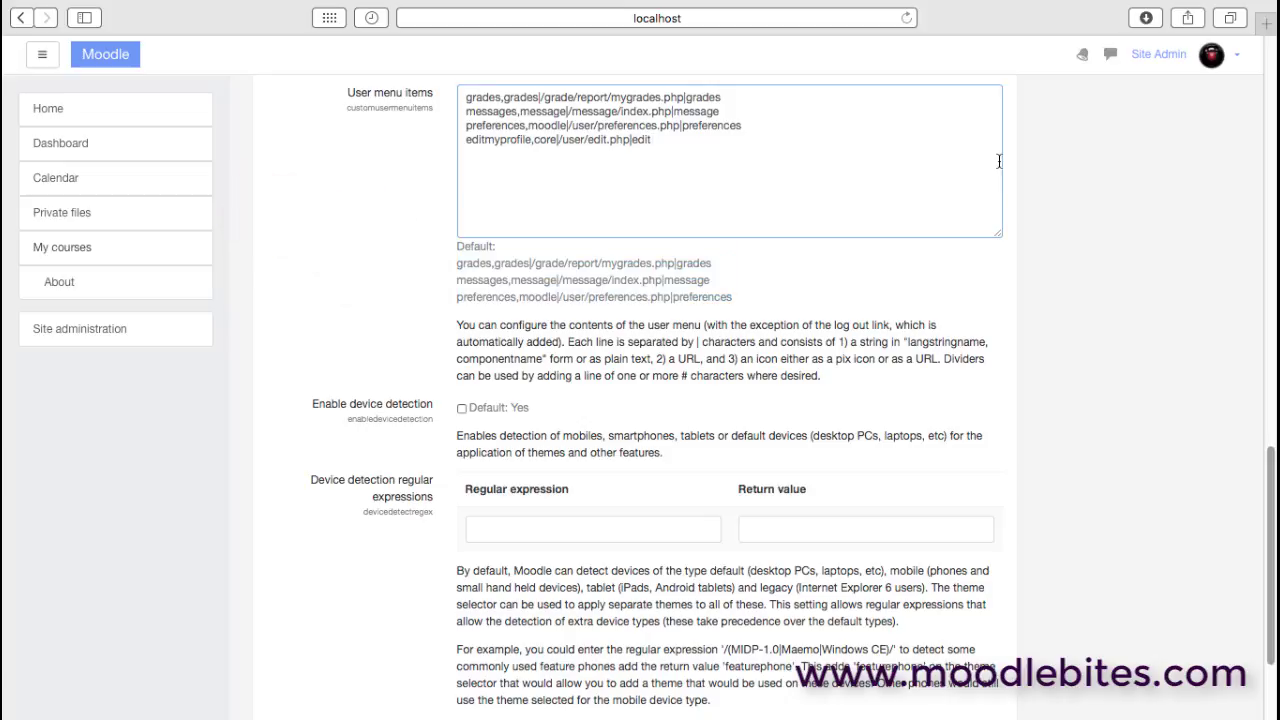
click(1237, 54)
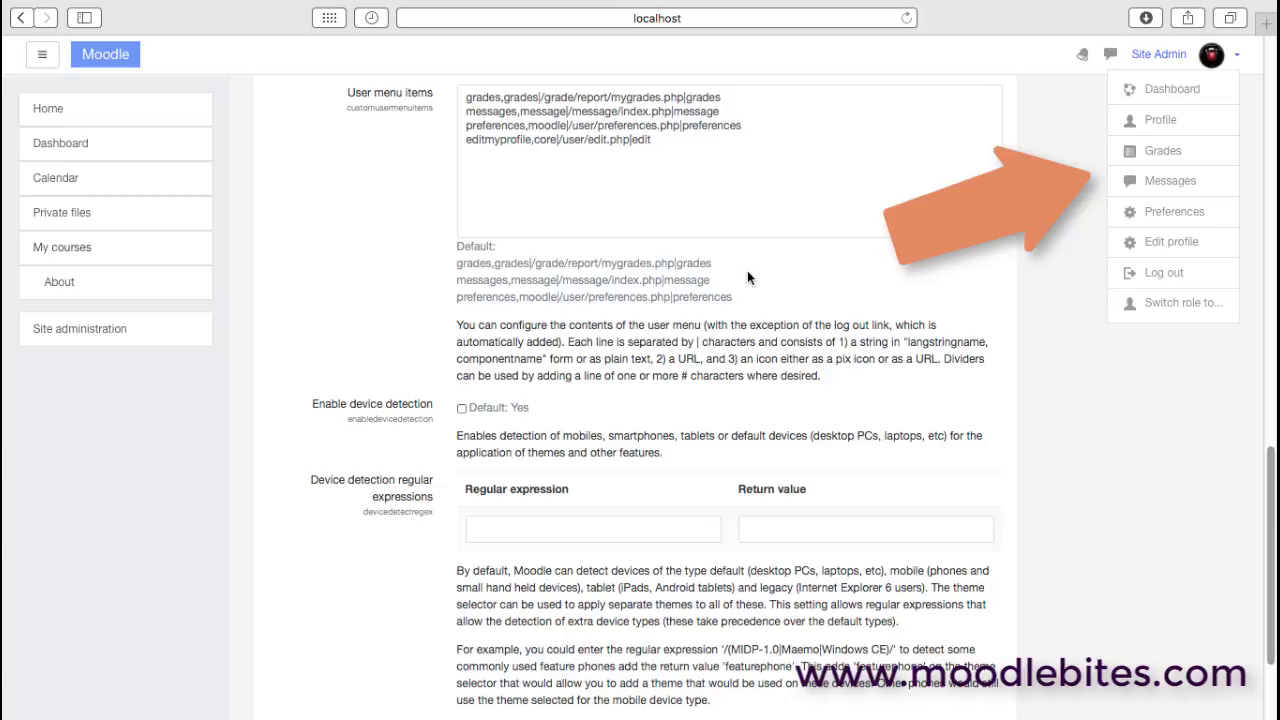
click(664, 140)
drag(664, 140, 464, 142)
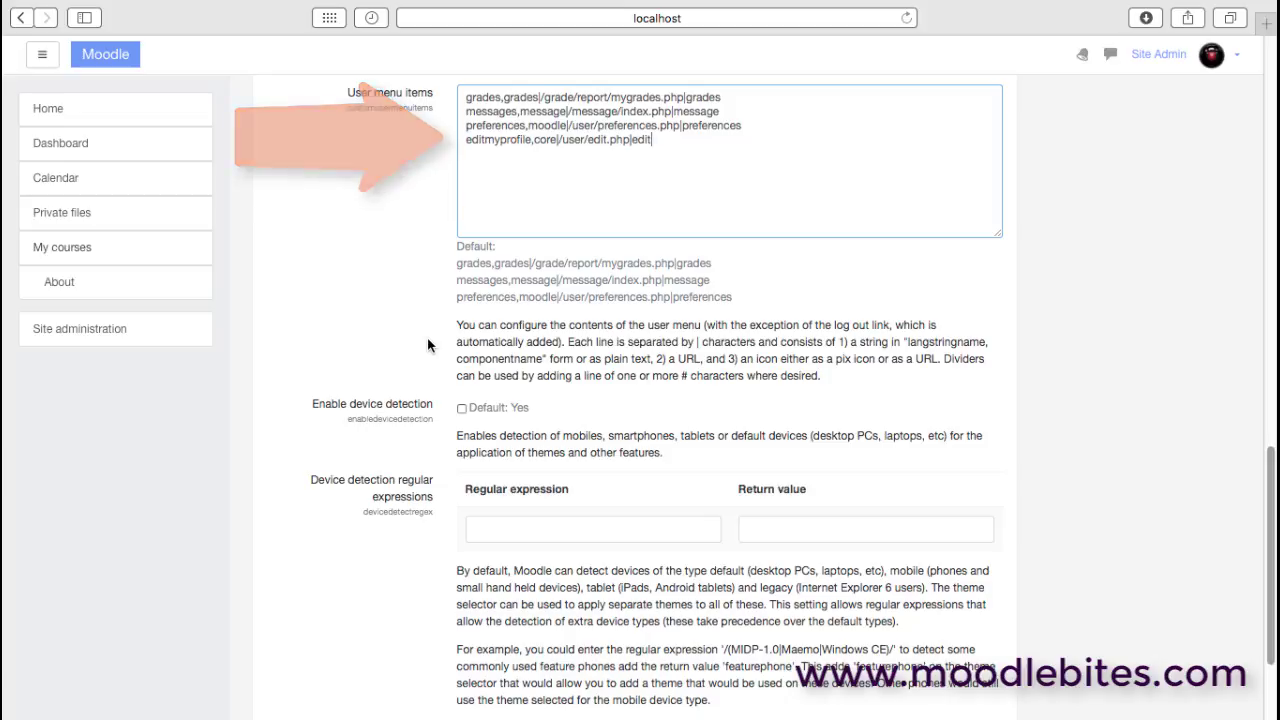
- Focus the device detection Regular expression field, then its Return value field
scroll(342, 432, down, 3)
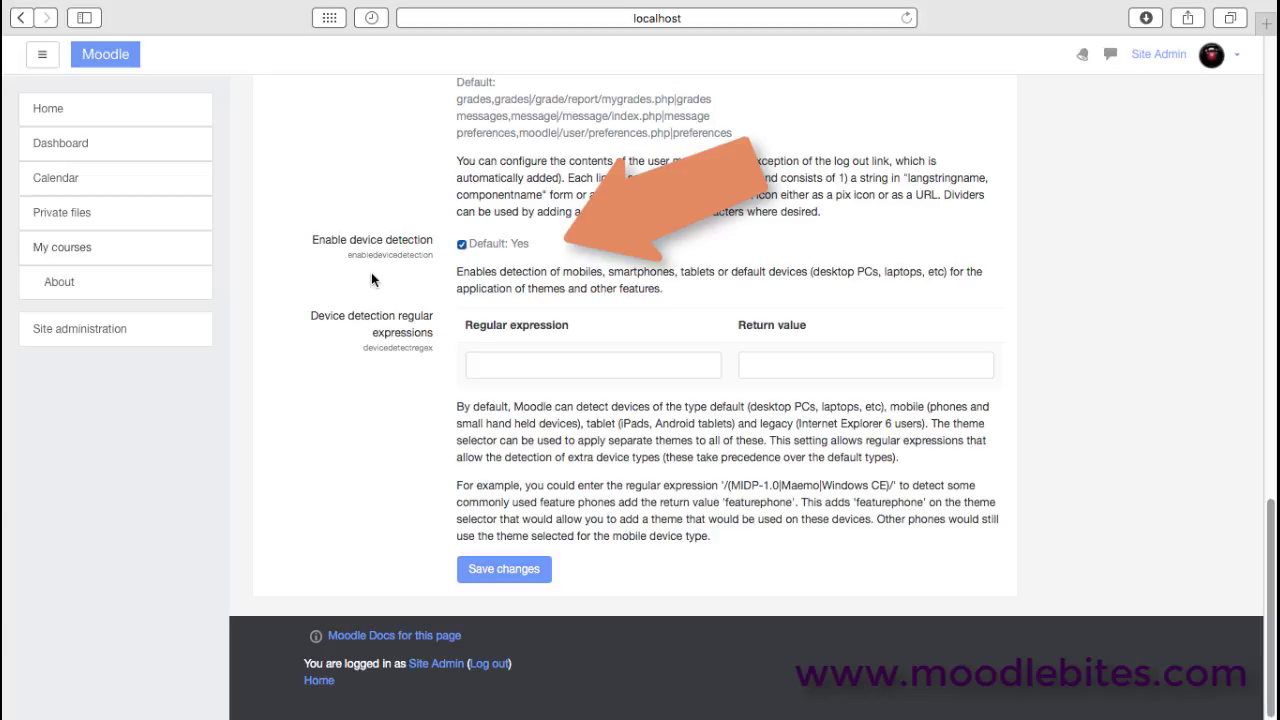
click(593, 366)
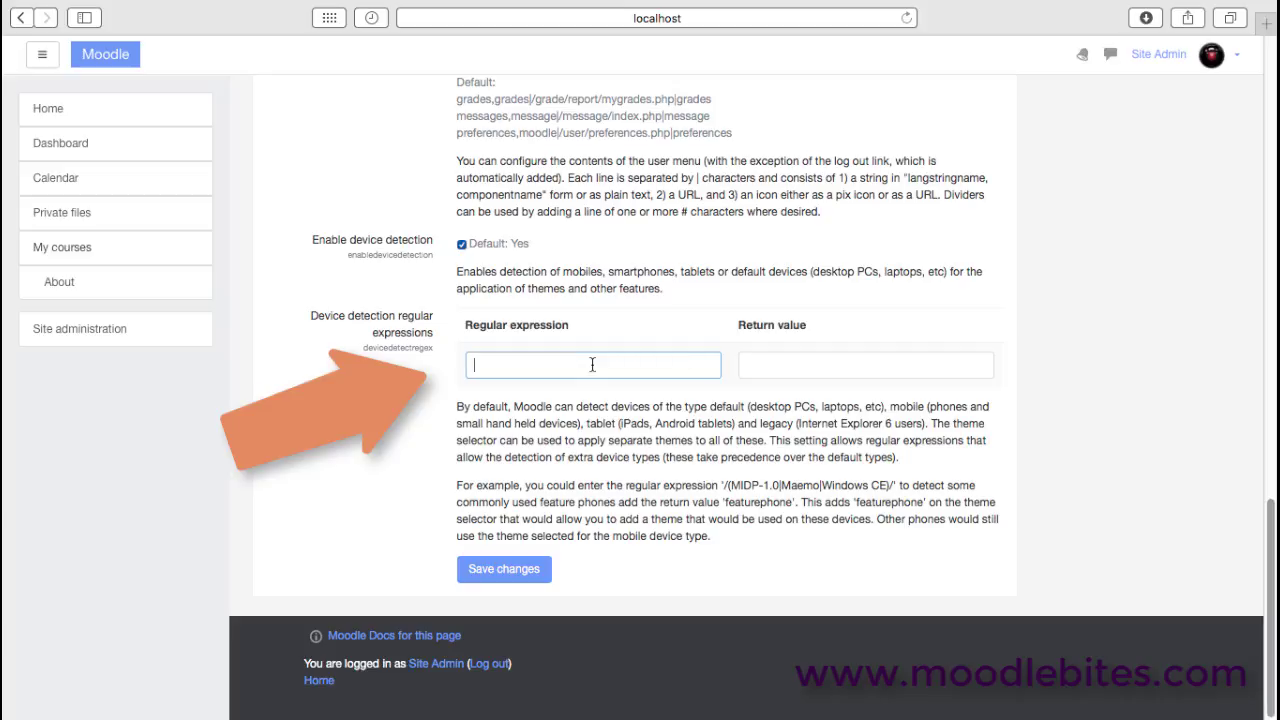
click(860, 366)
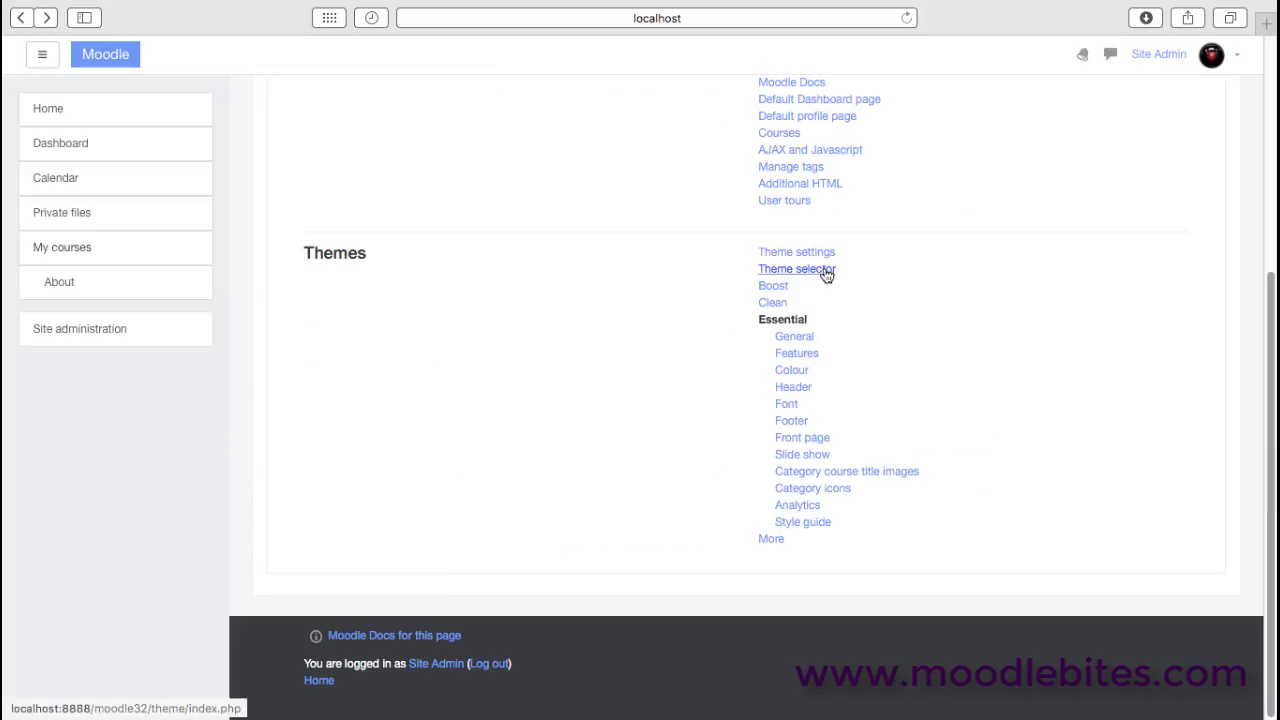
- Open Theme selector and scroll through the Boost, Clean, Essential and More previews
click(825, 272)
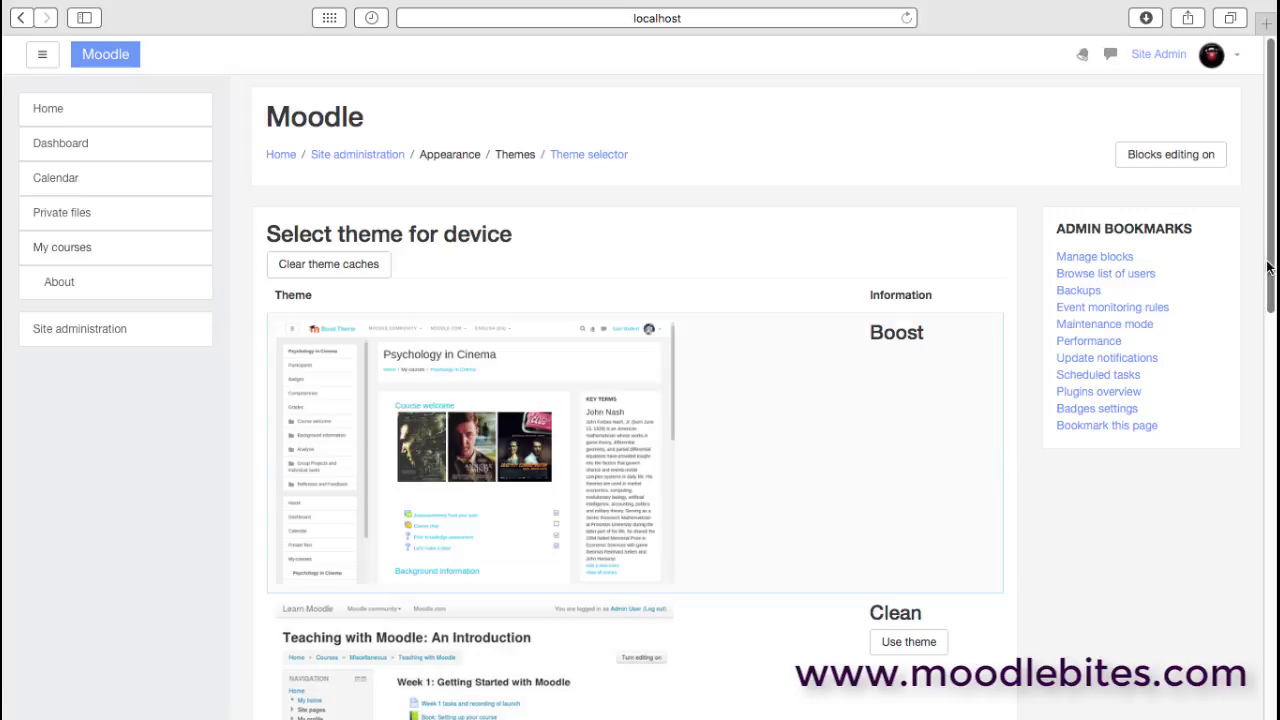
drag(1268, 265, 1272, 540)
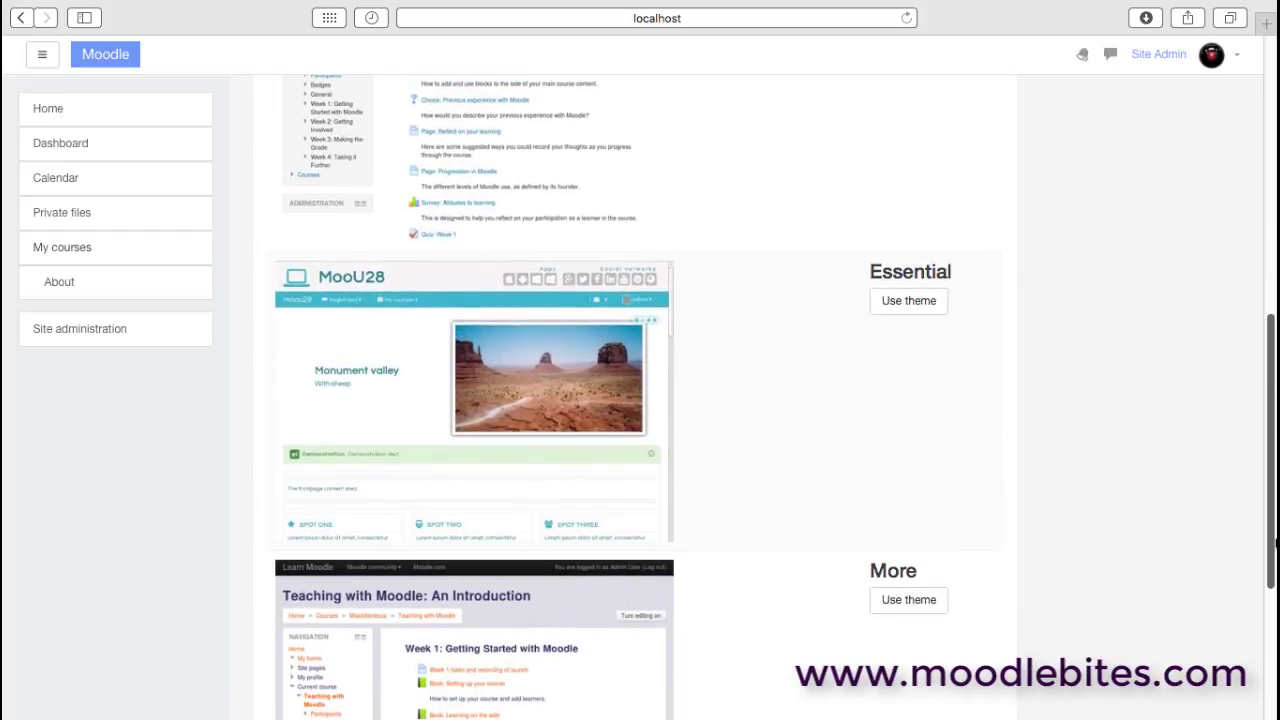
drag(1272, 540, 1272, 265)
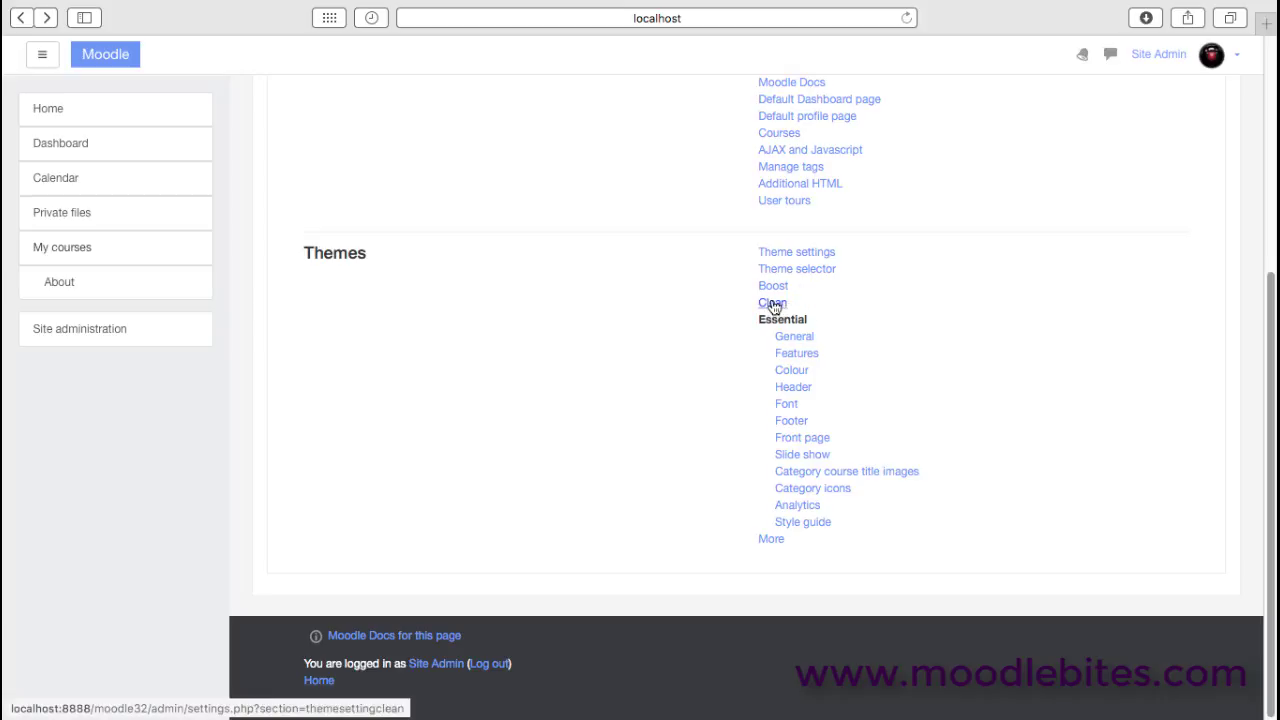
click(772, 303)
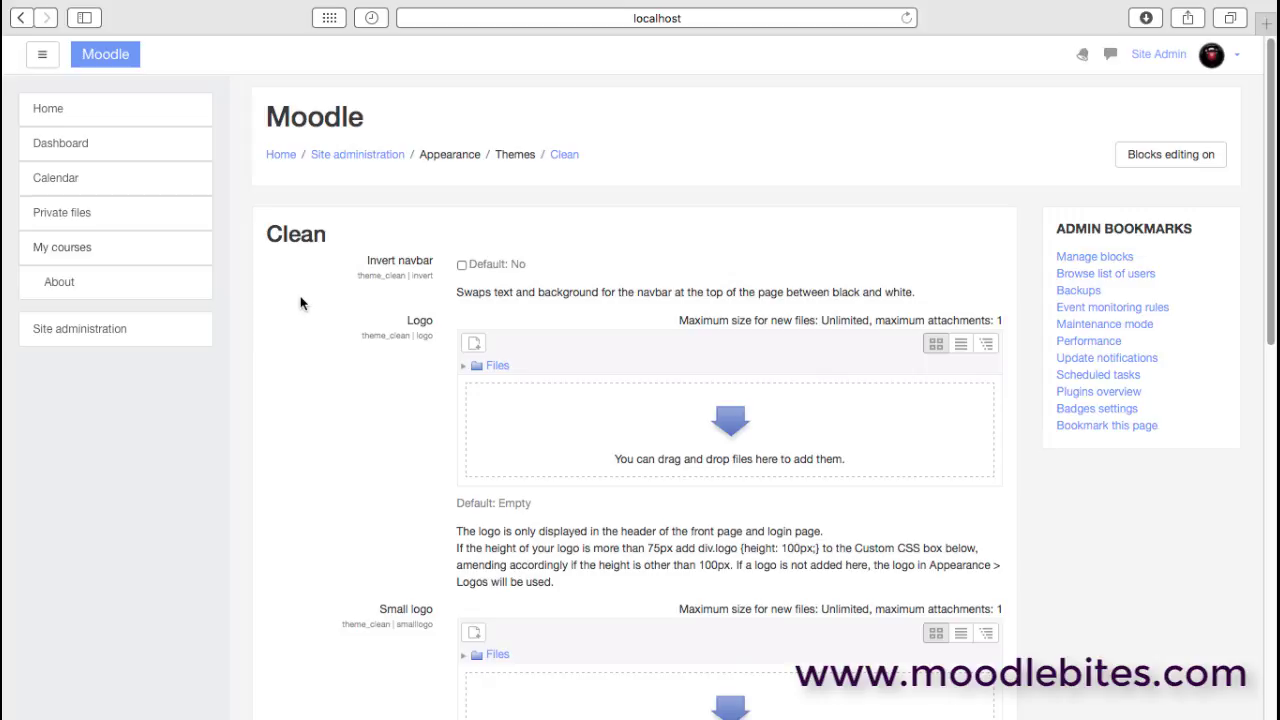
click(460, 265)
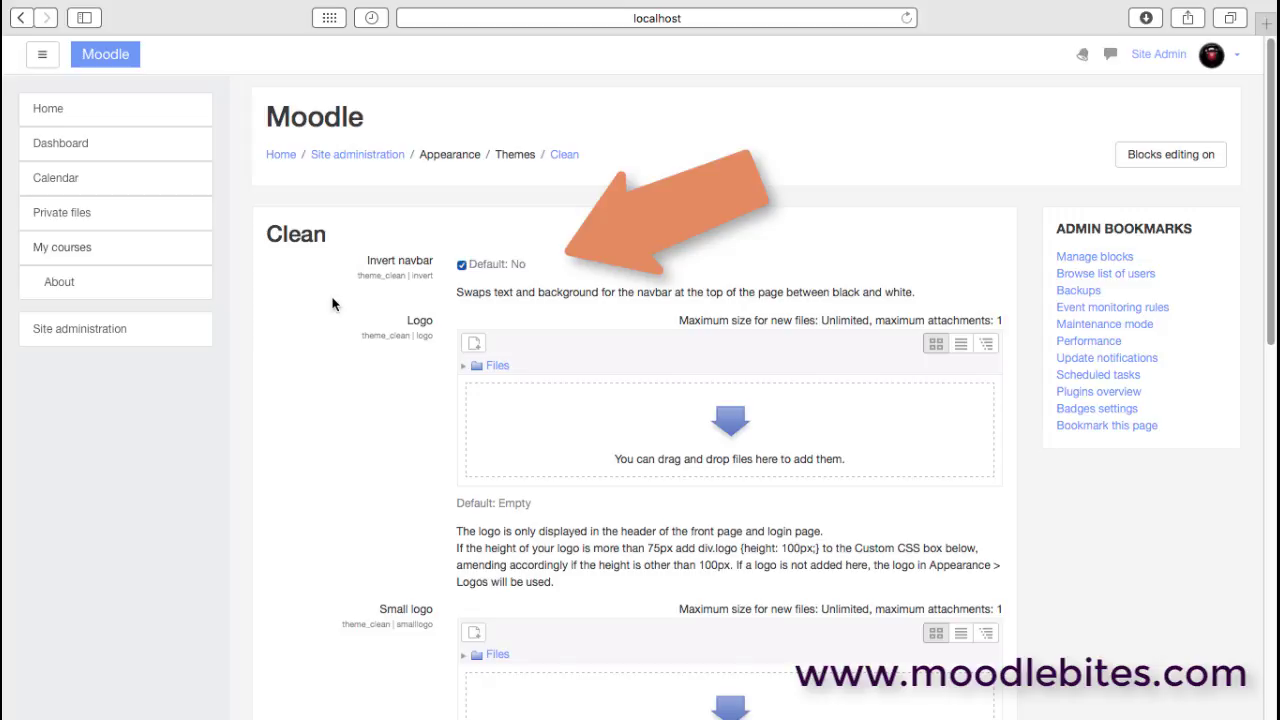
click(462, 265)
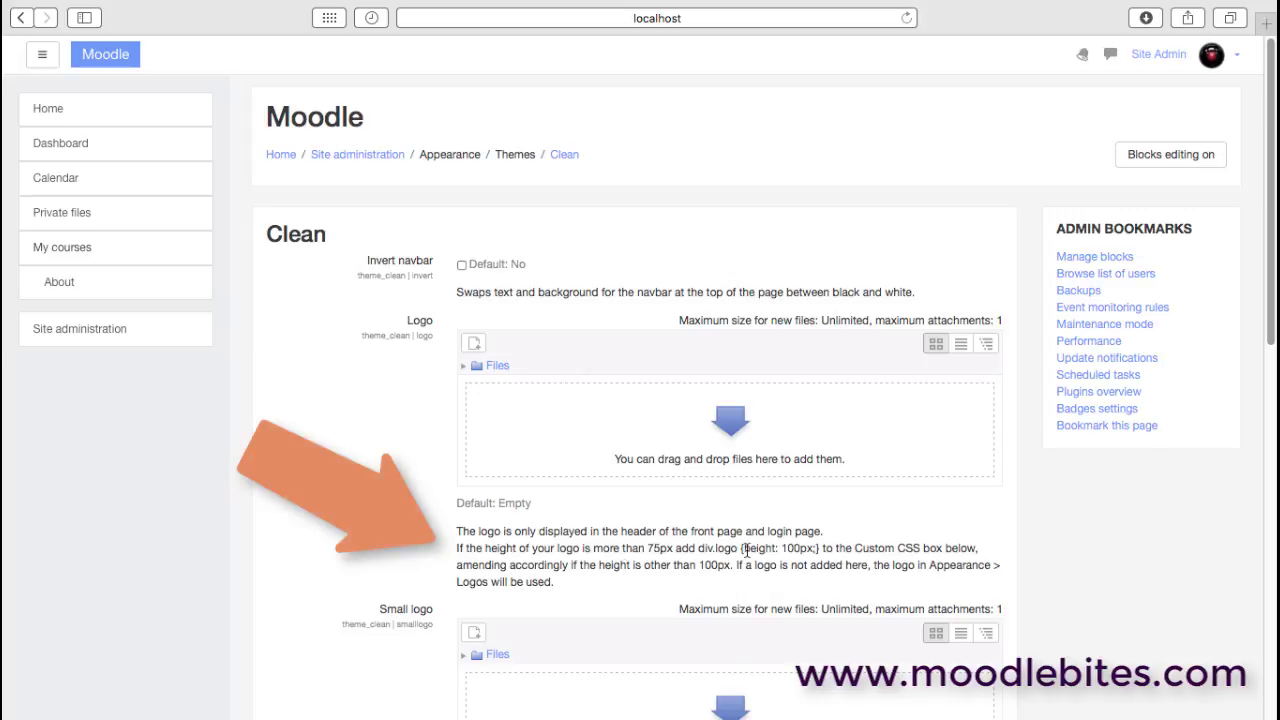
scroll(278, 562, down, 5)
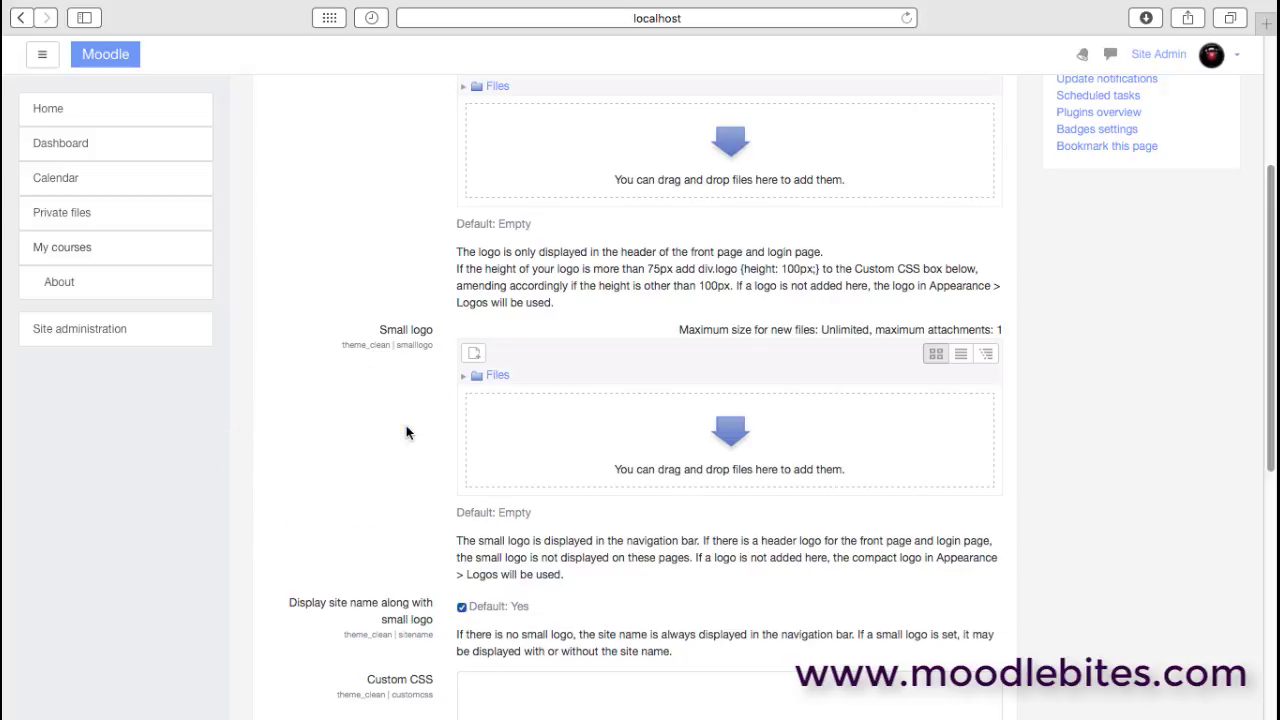
scroll(561, 123, down, 8)
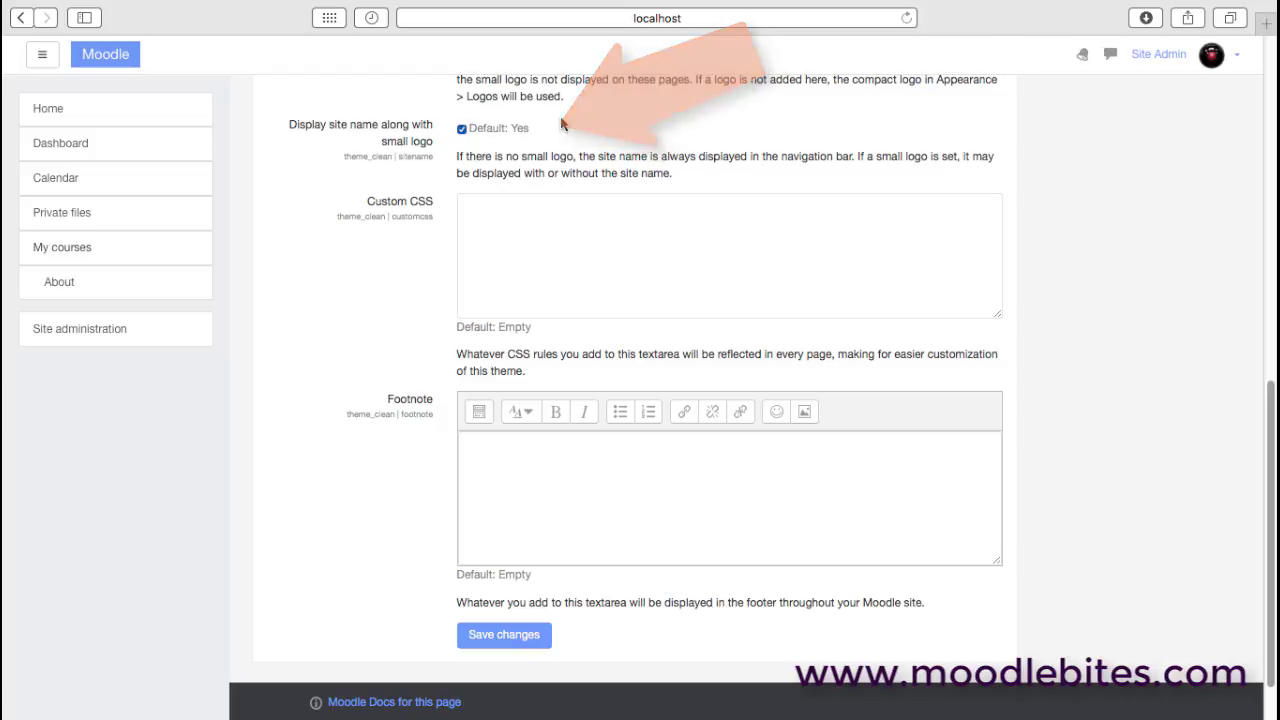
click(545, 230)
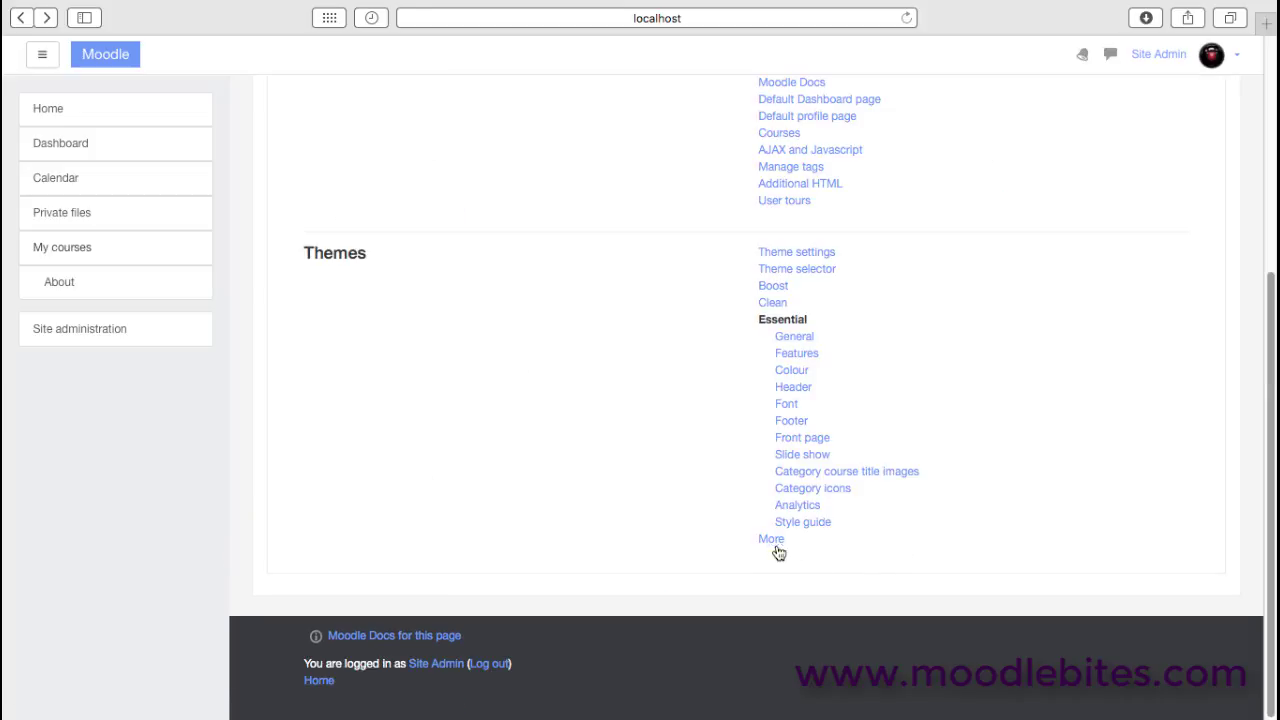
click(772, 541)
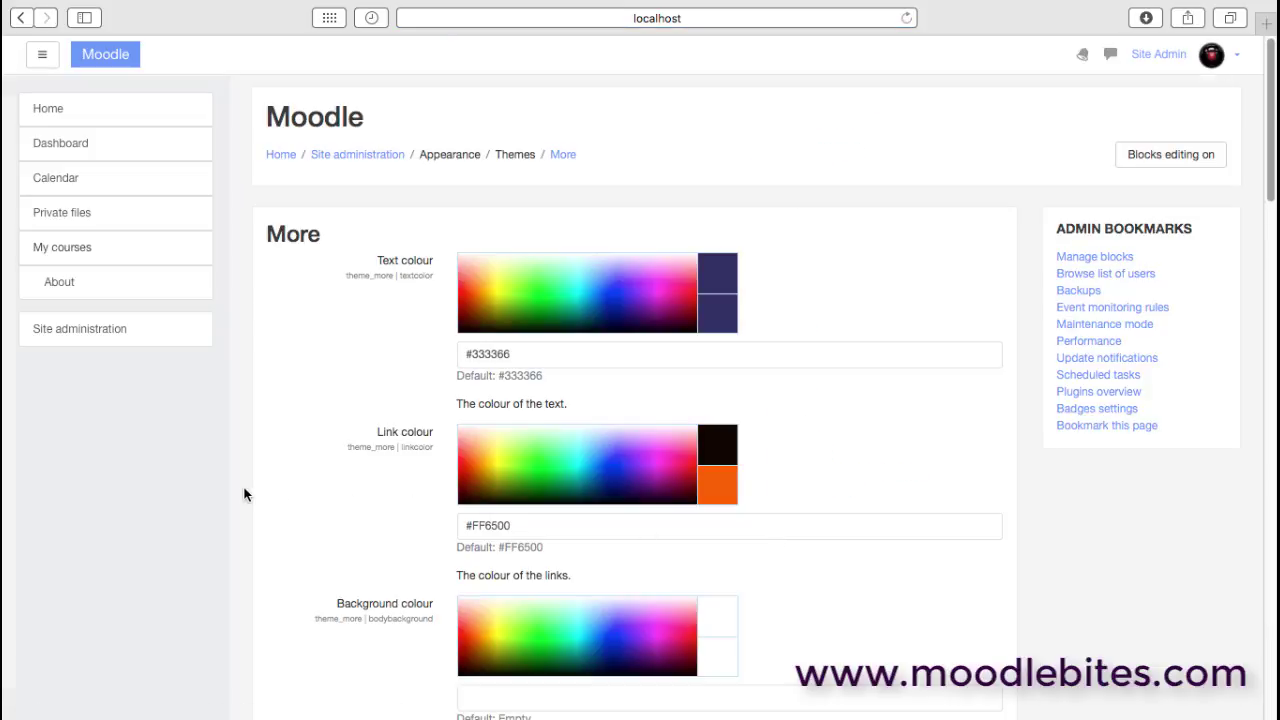
scroll(245, 494, down, 10)
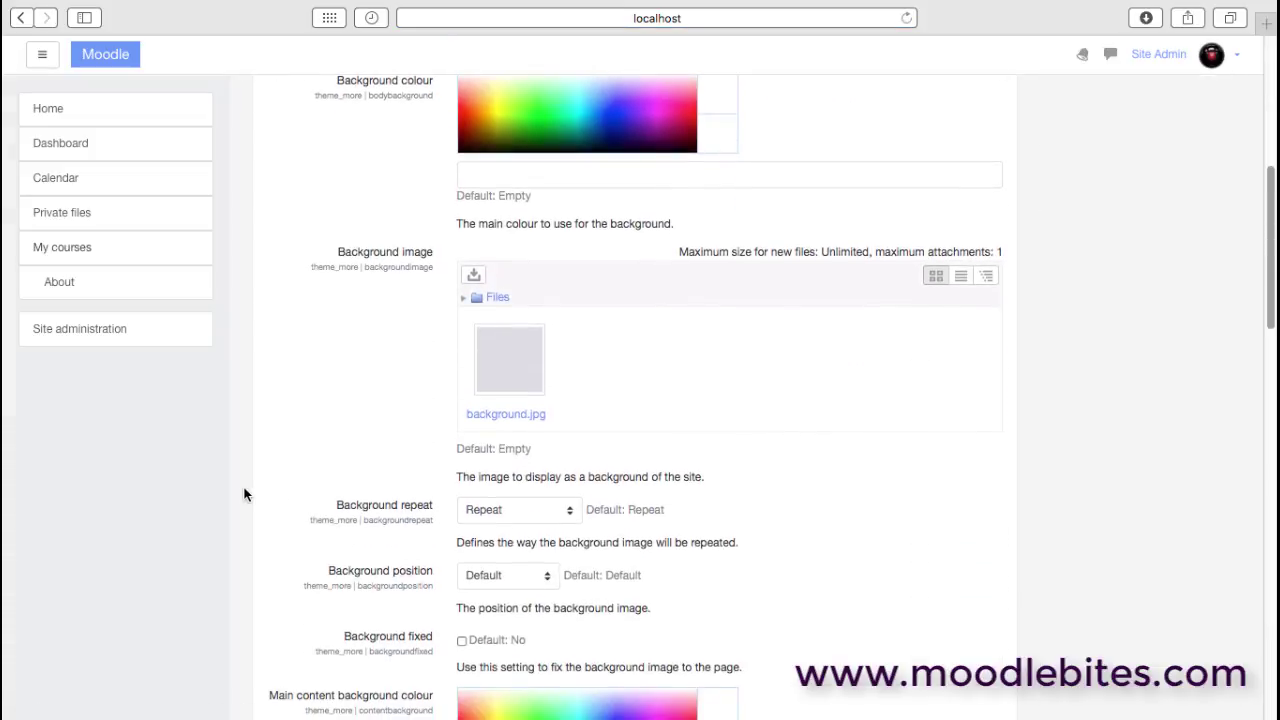
scroll(245, 494, down, 6)
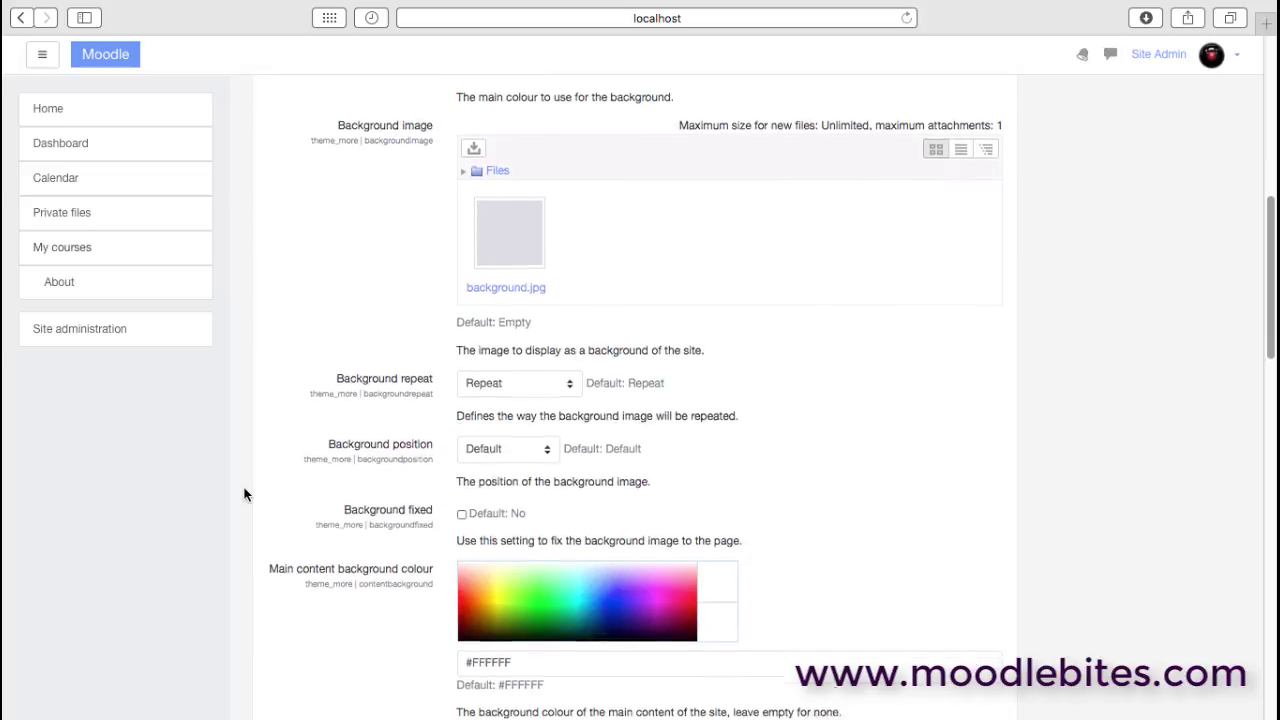
scroll(245, 494, down, 9)
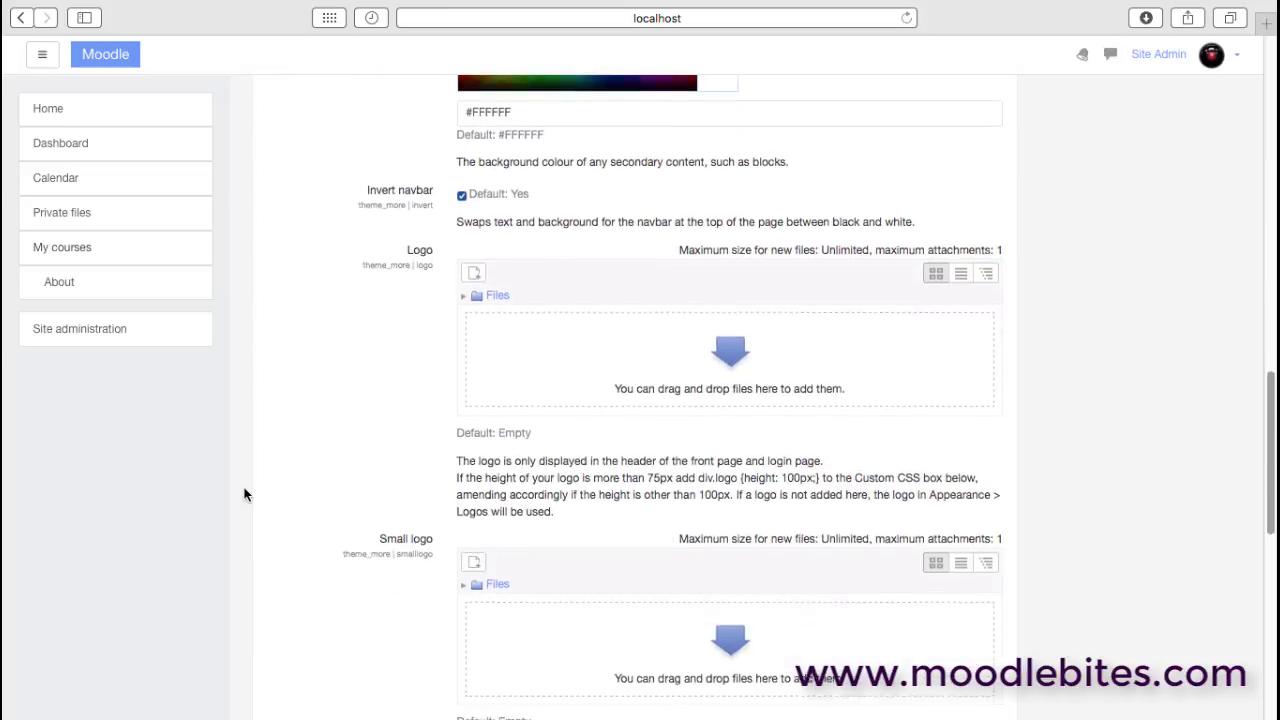
scroll(245, 494, down, 1)
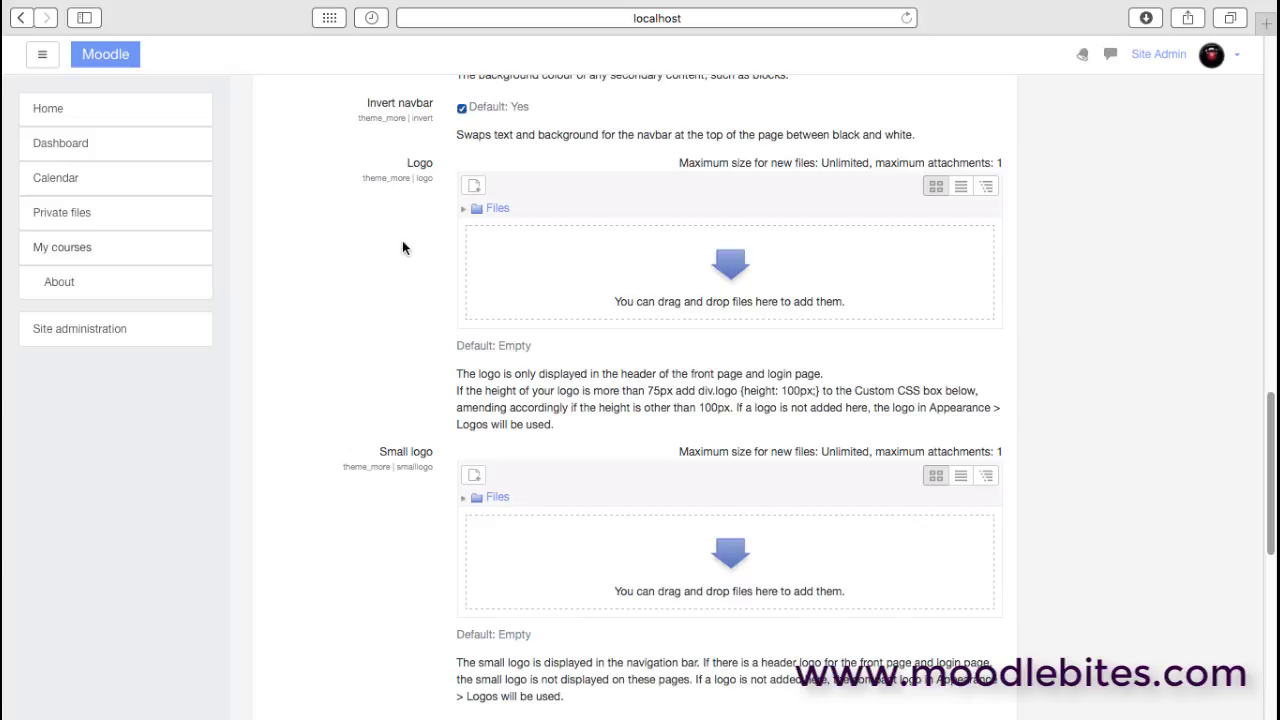
scroll(328, 300, down, 6)
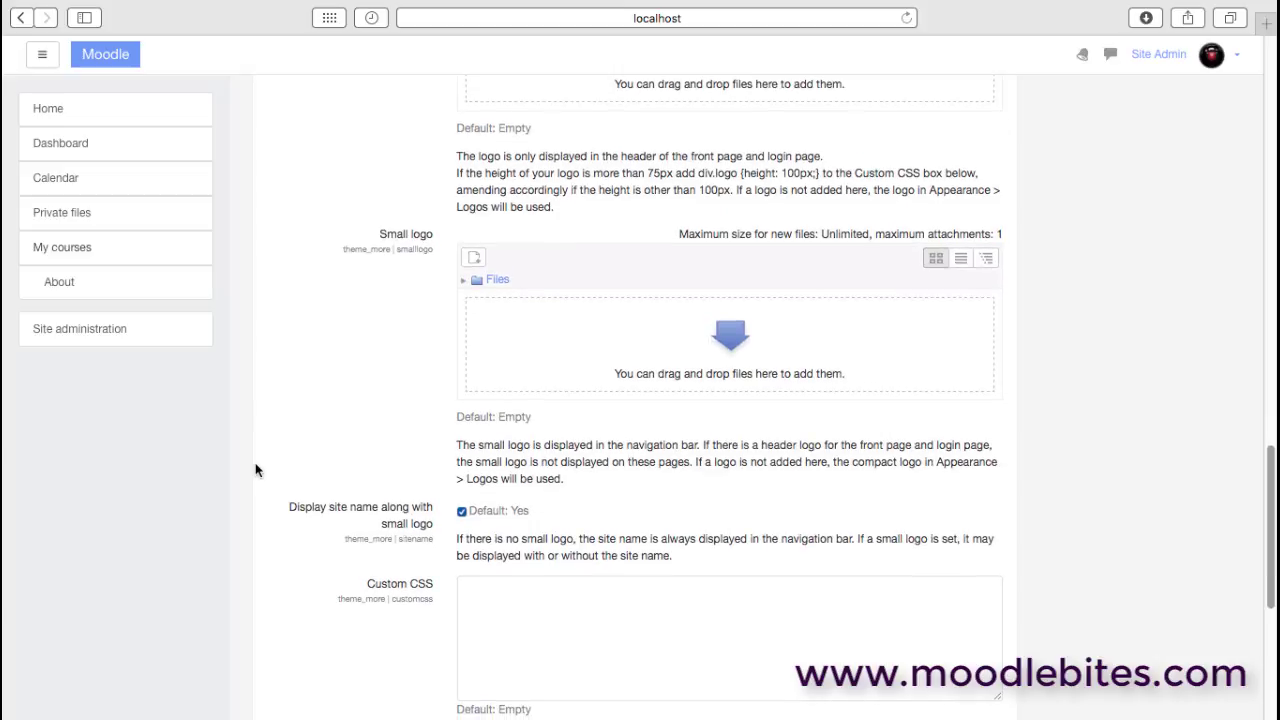
scroll(270, 460, down, 2)
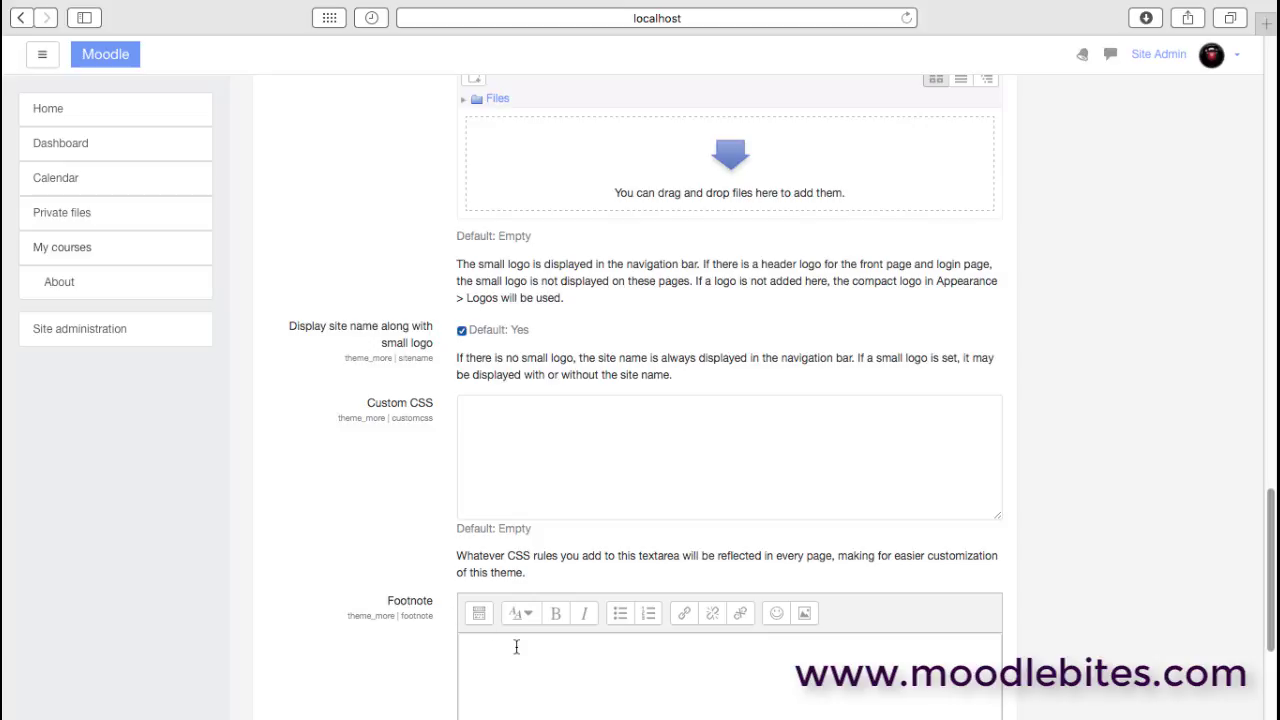
scroll(310, 372, up, 10)
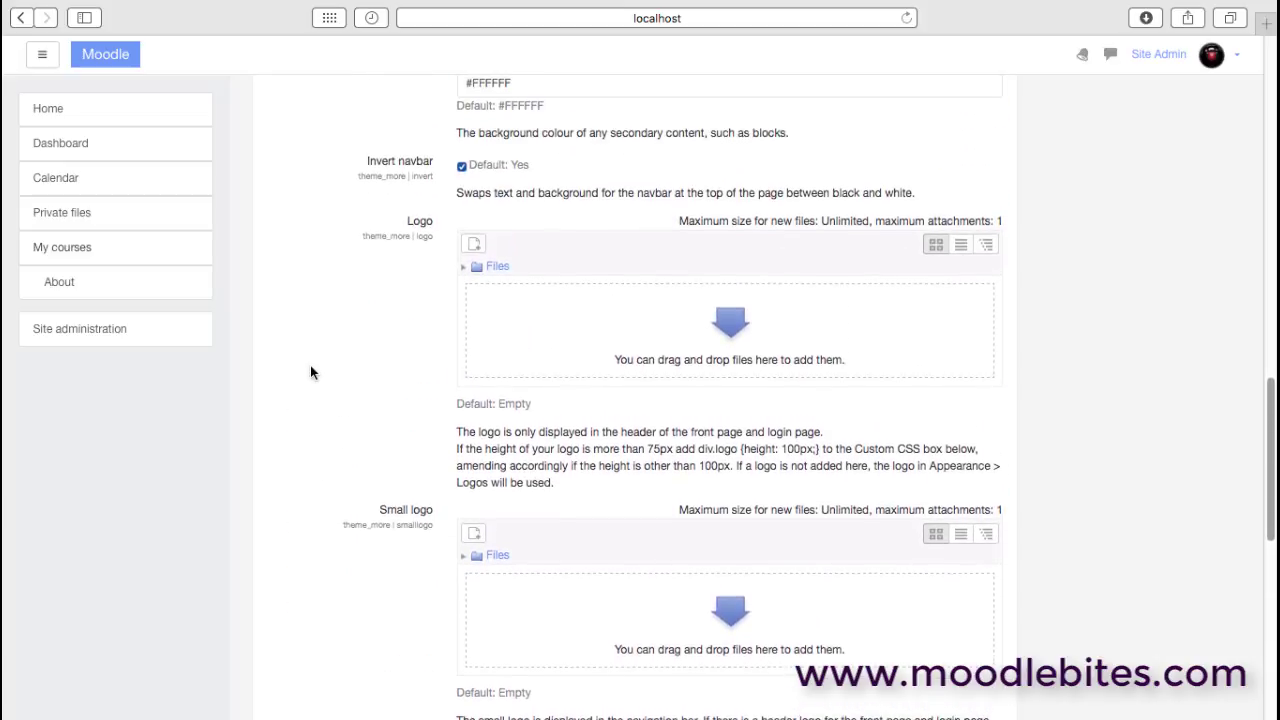
scroll(310, 372, up, 15)
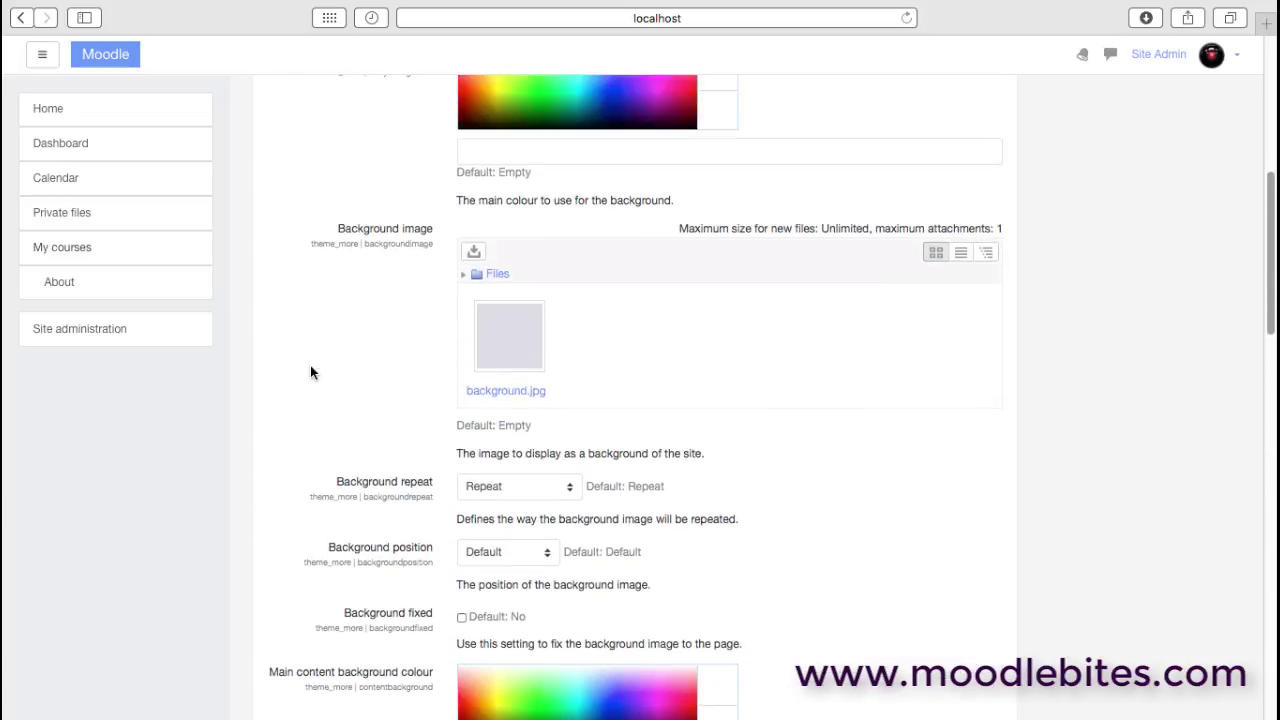
scroll(310, 372, up, 9)
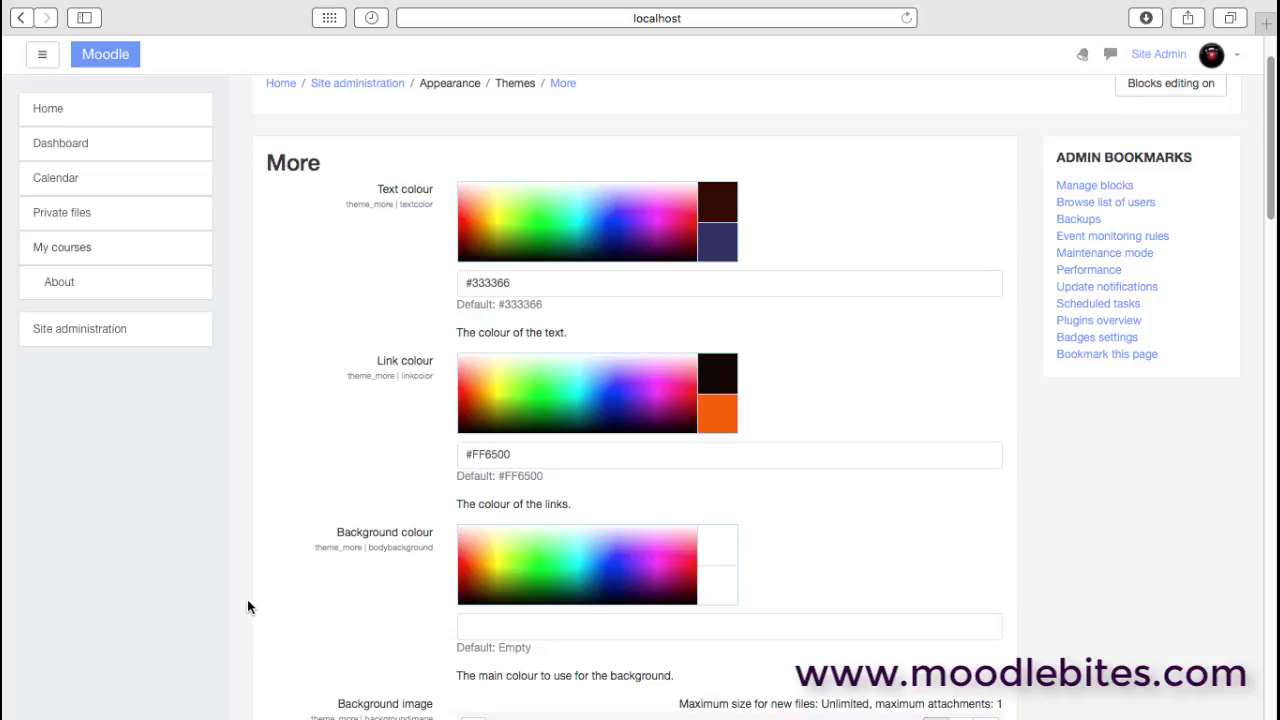
- Keep More's Background position at Default and leave Background fixed unticked after toggling it
scroll(250, 607, down, 8)
scroll(248, 607, down, 4)
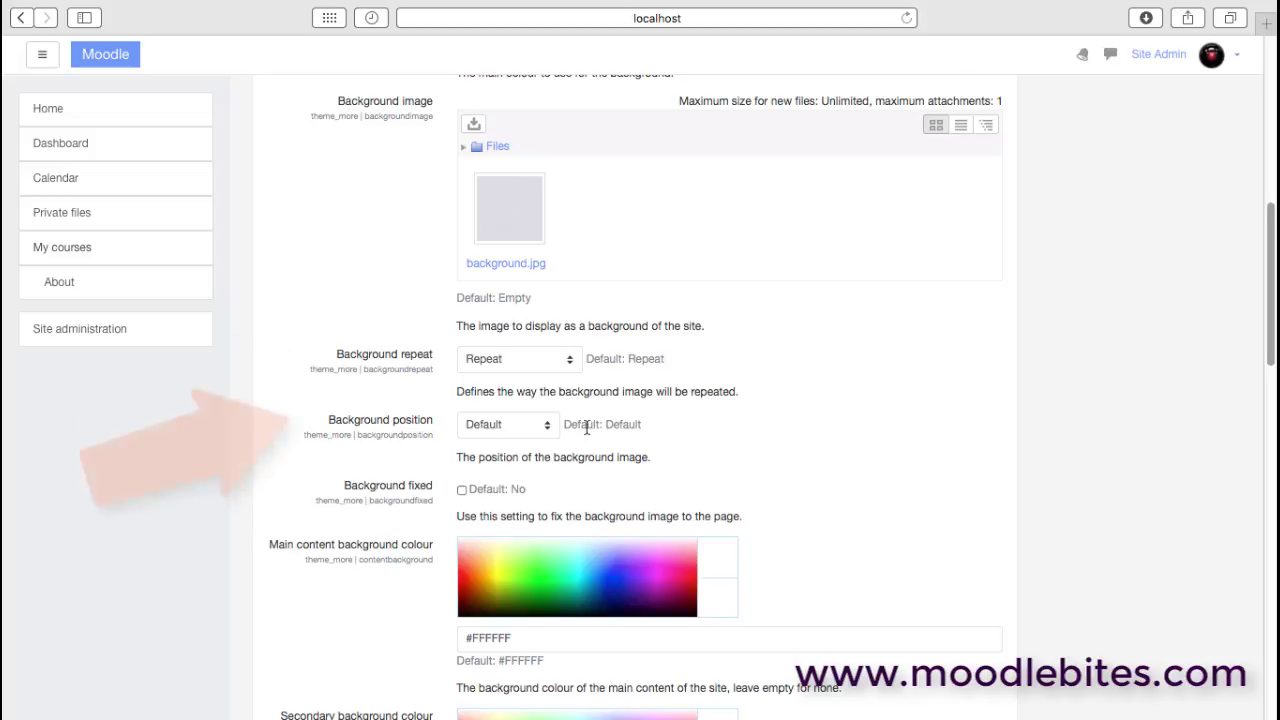
click(549, 426)
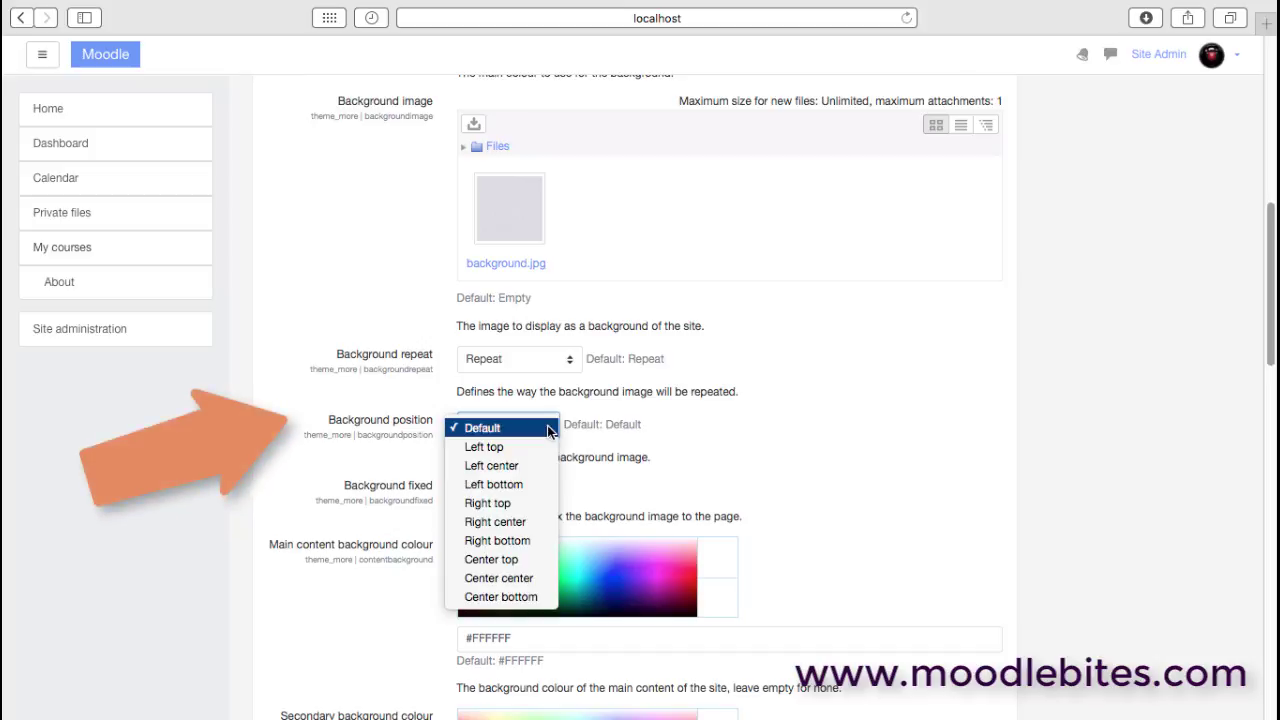
click(690, 430)
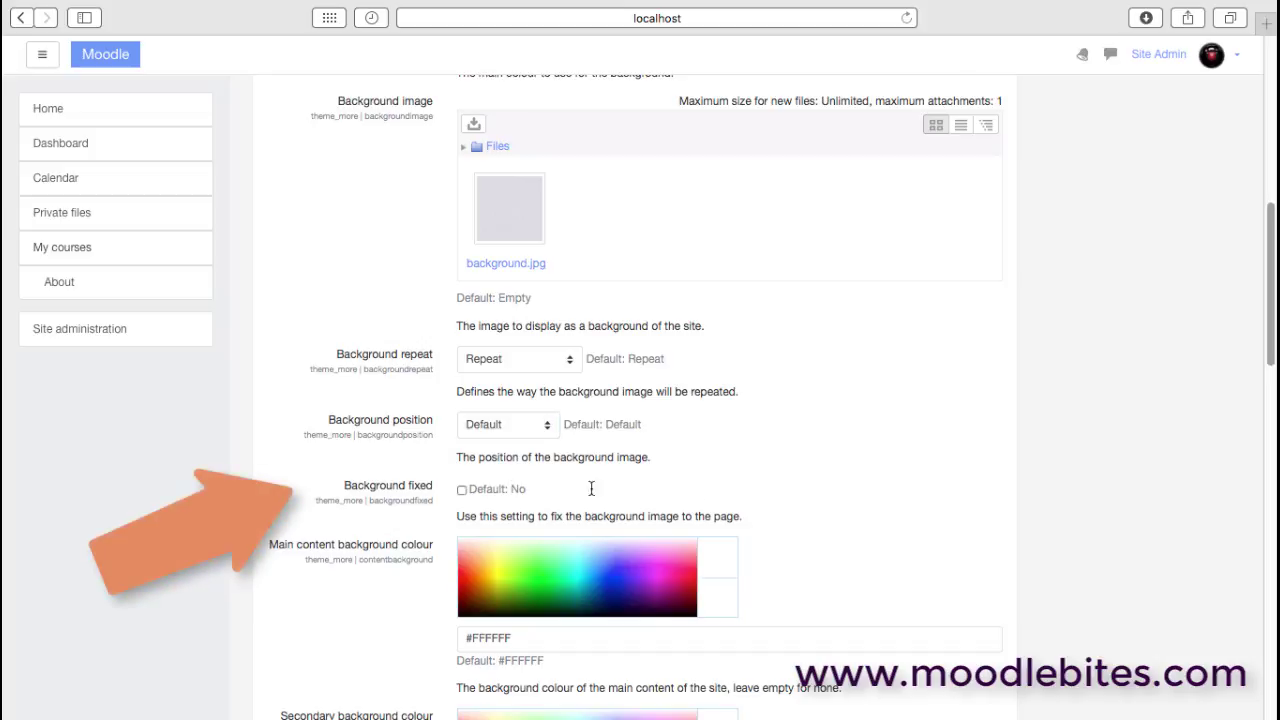
click(462, 491)
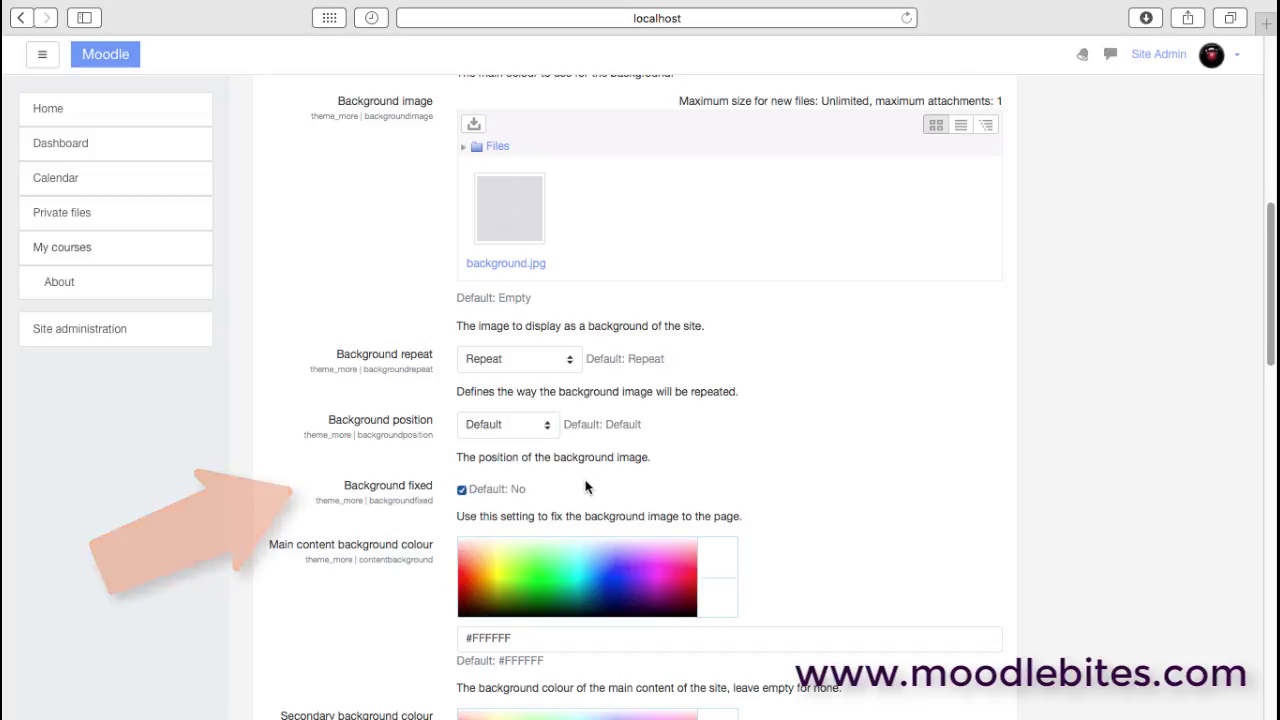
click(484, 490)
scroll(914, 514, down, 5)
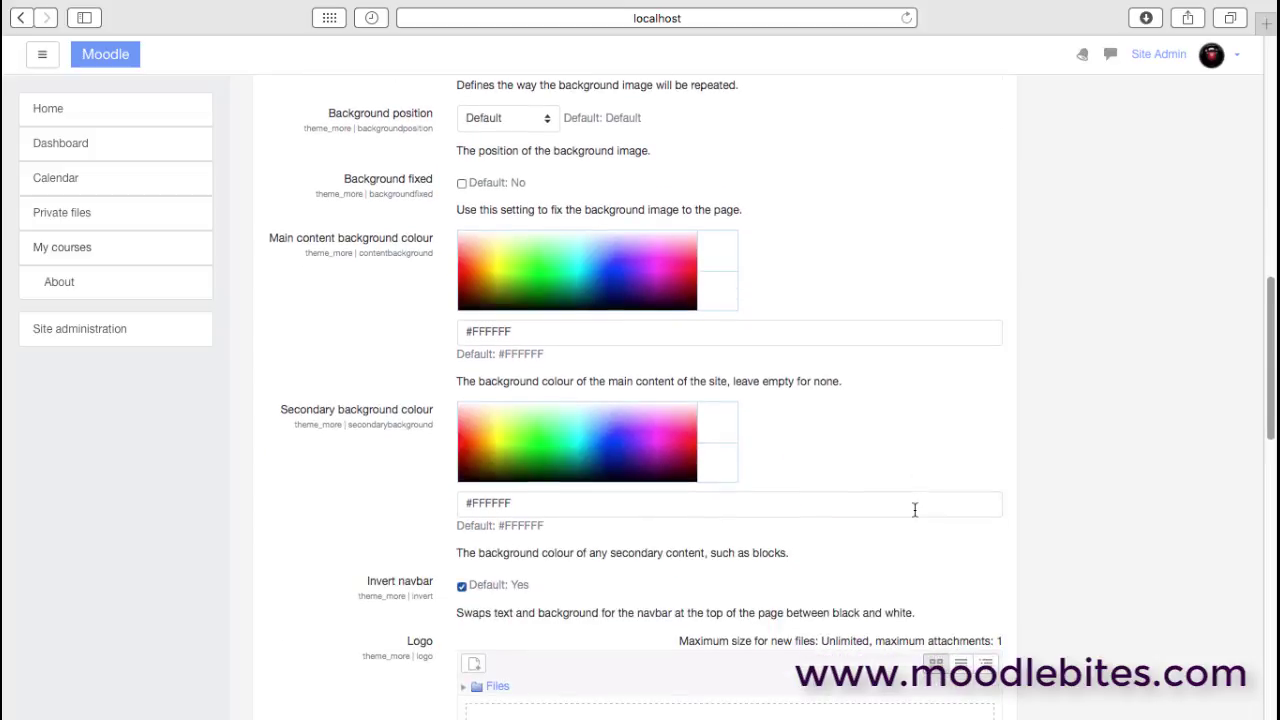
scroll(914, 510, down, 2)
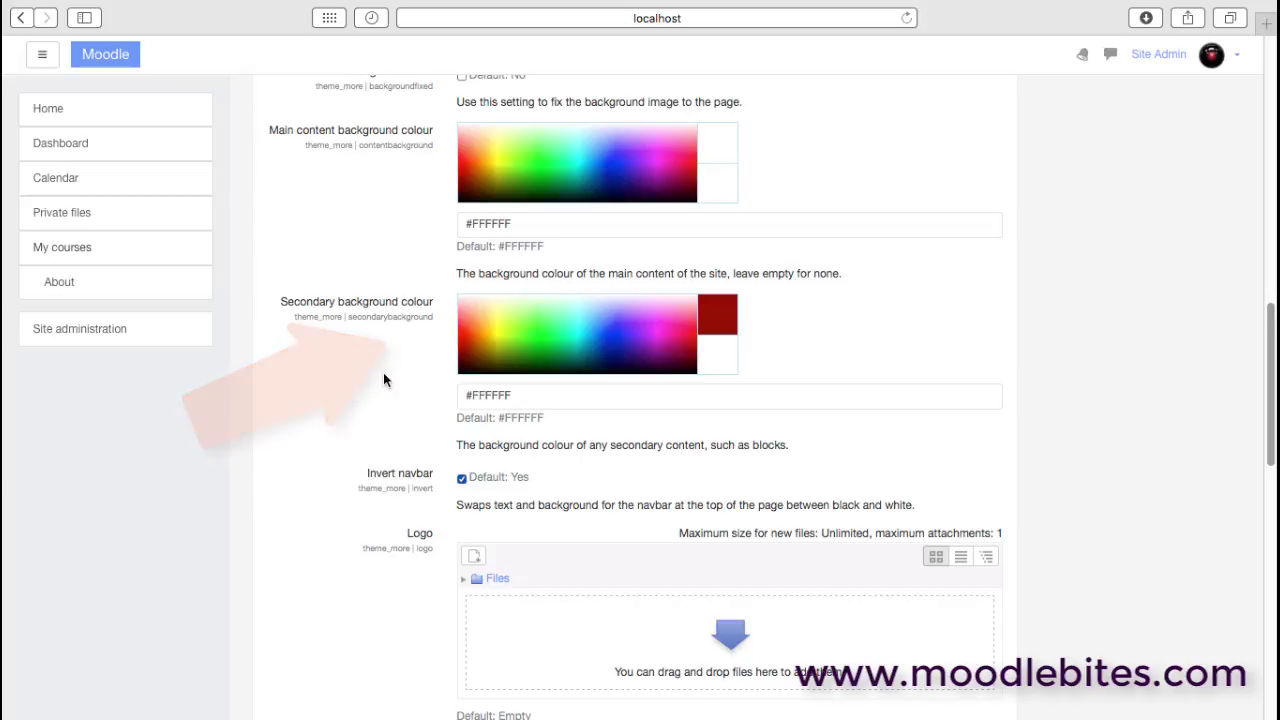
scroll(250, 310, up, 1)
scroll(249, 310, up, 10)
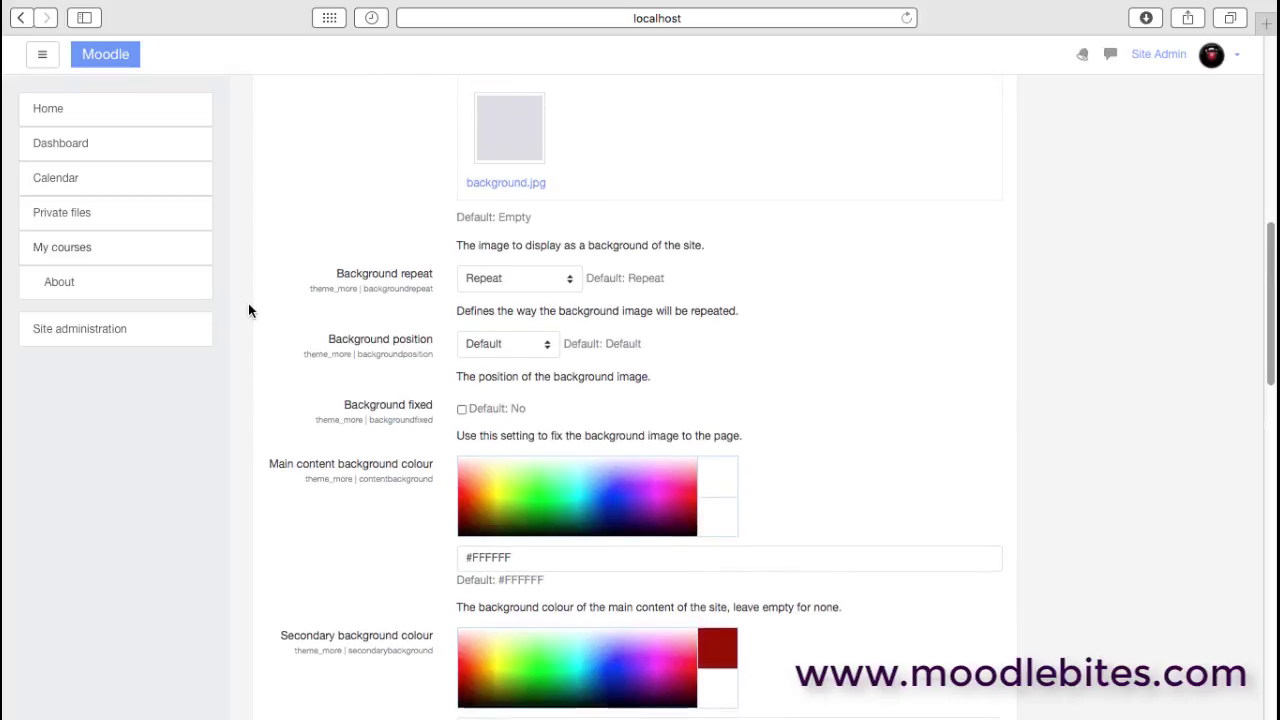
scroll(249, 310, up, 8)
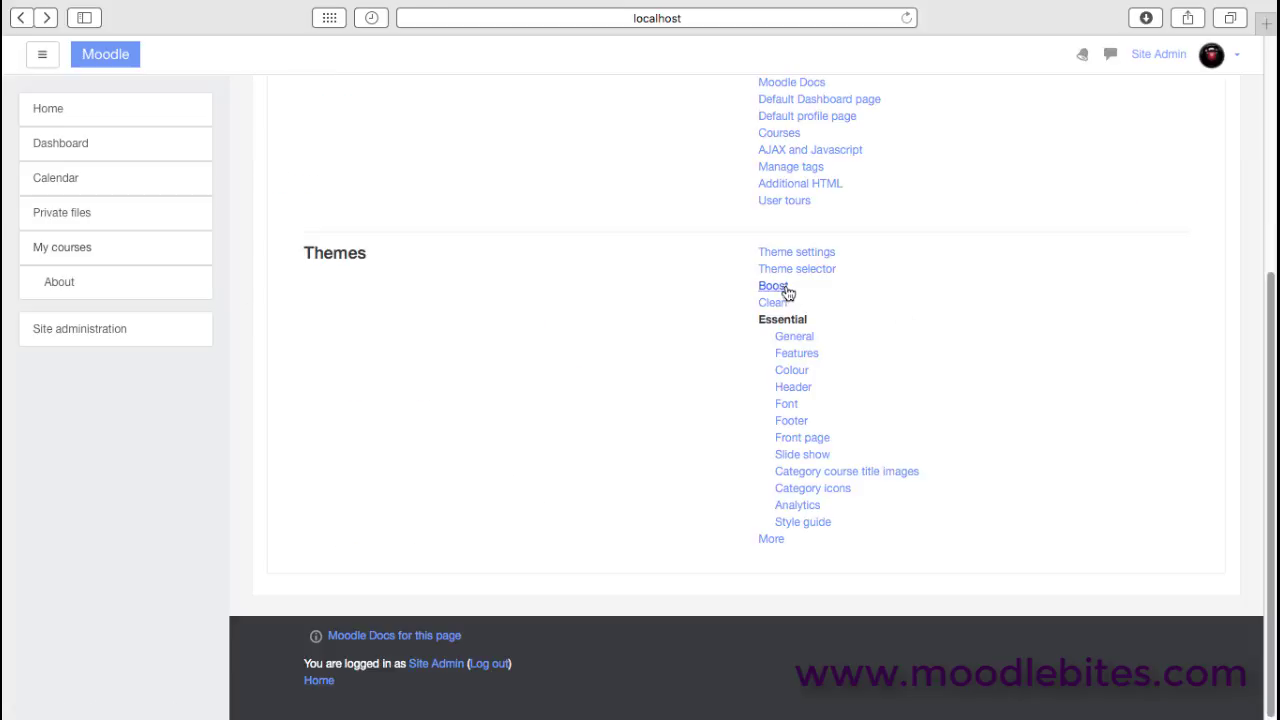
- Open Boost settings, keep the preset at default.scss, and show preset files in list view
click(784, 289)
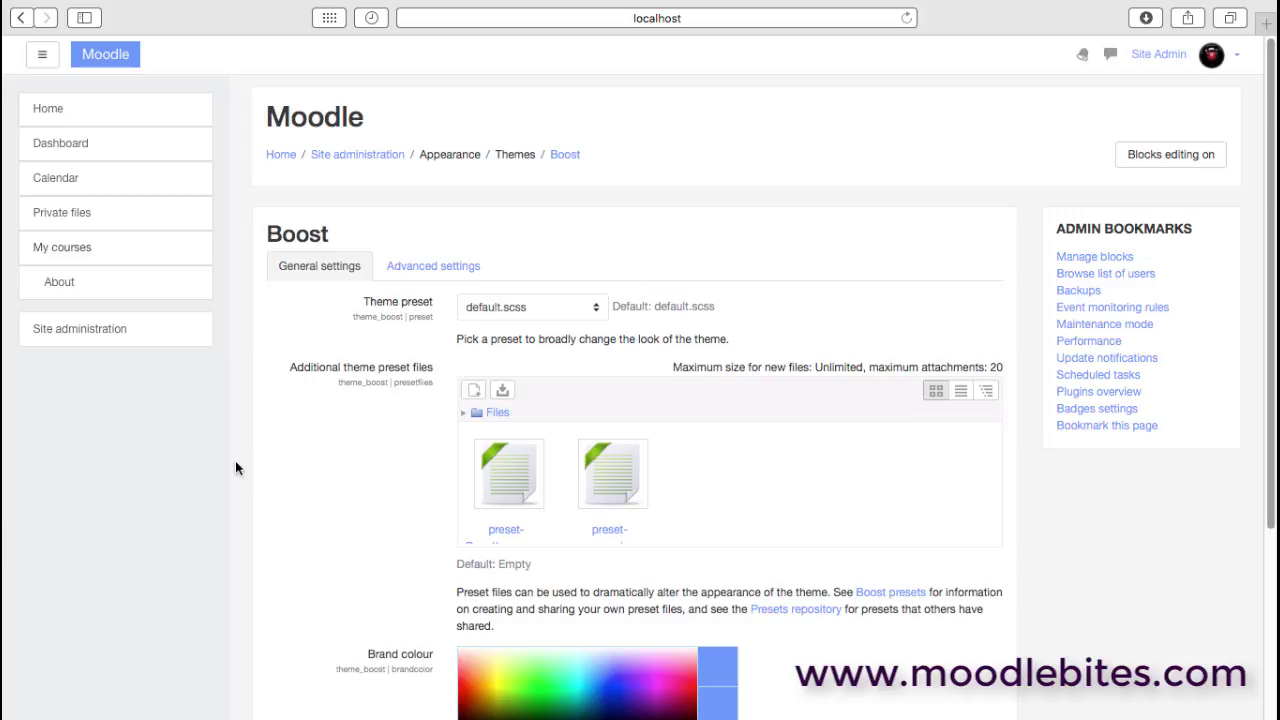
click(596, 311)
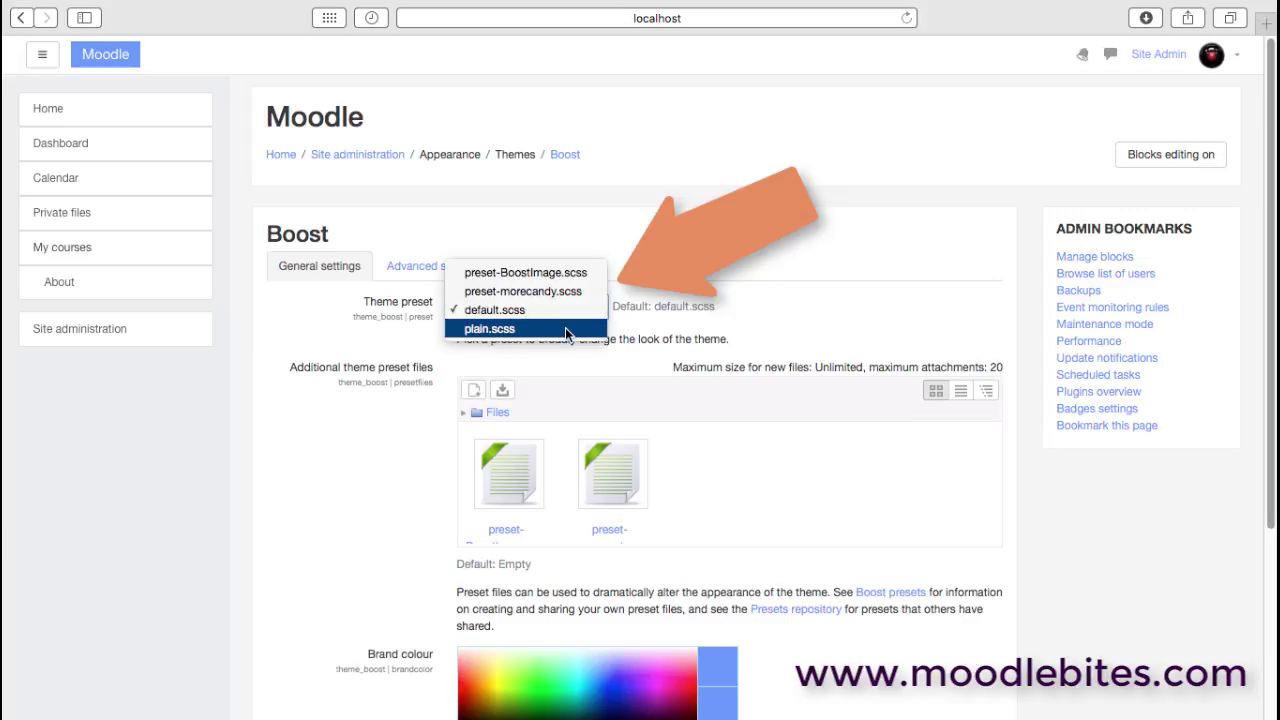
click(326, 499)
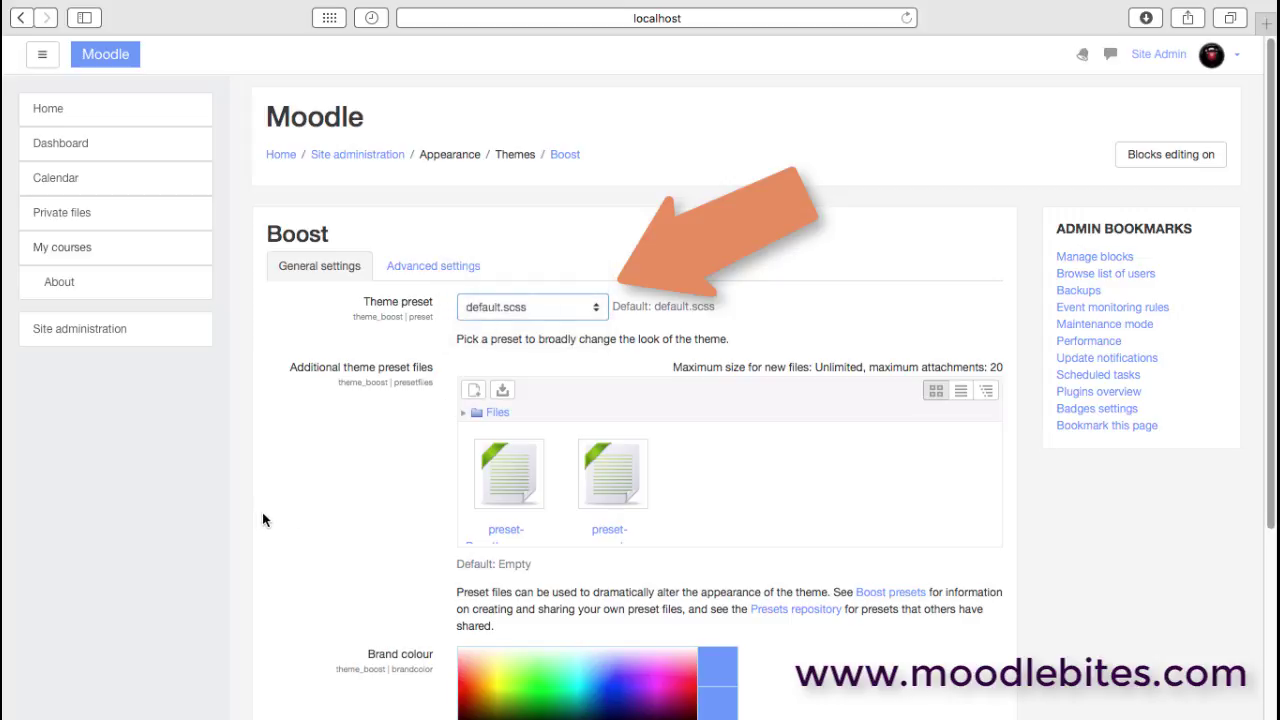
scroll(264, 519, down, 5)
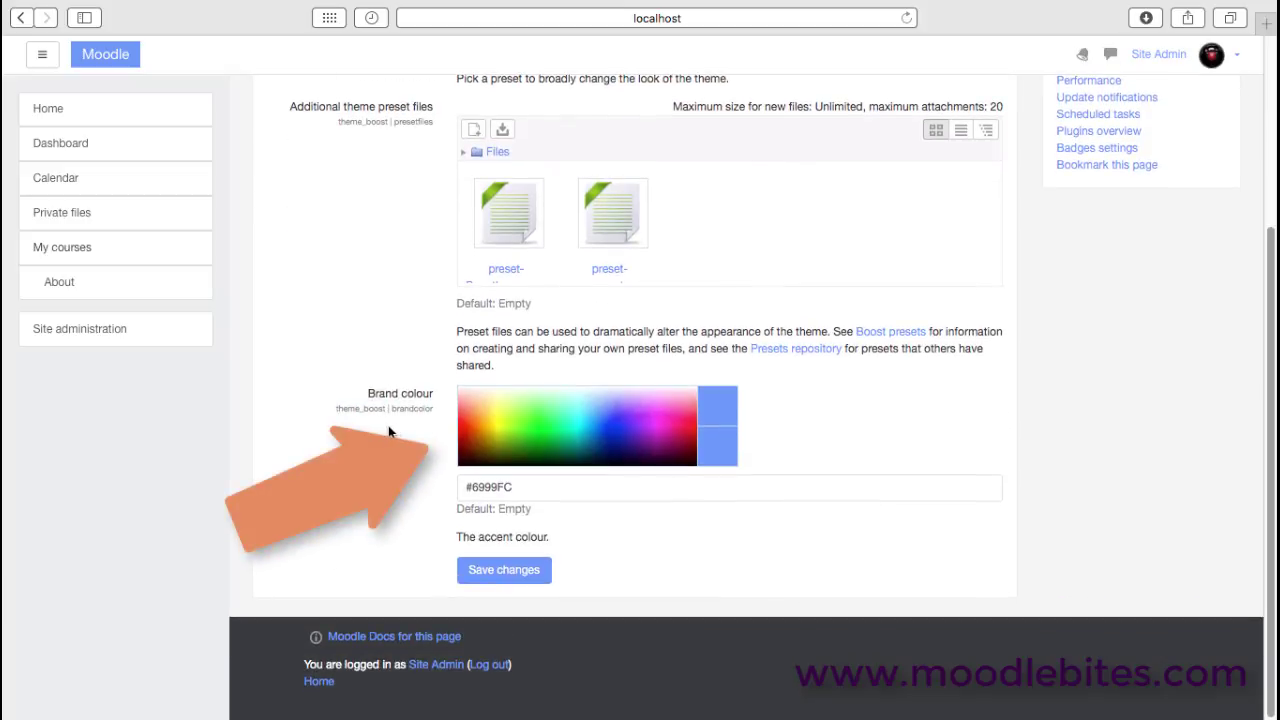
scroll(374, 383, up, 3)
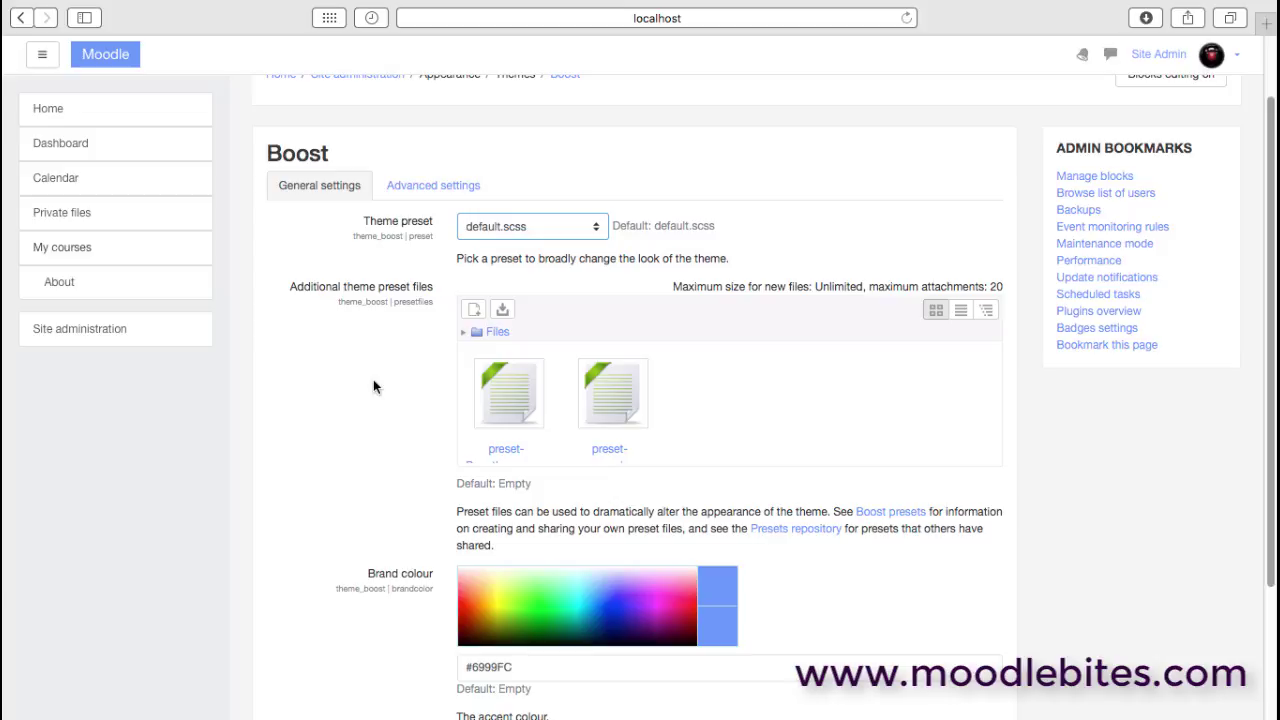
click(960, 311)
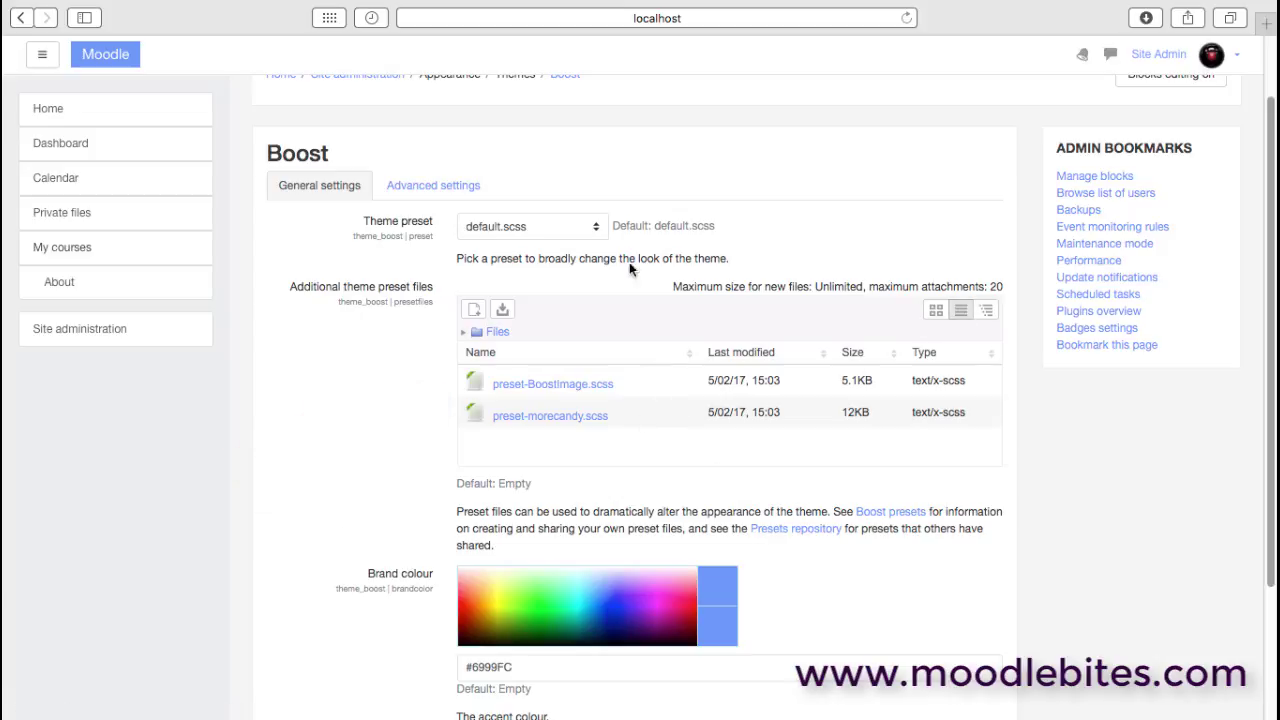
click(595, 230)
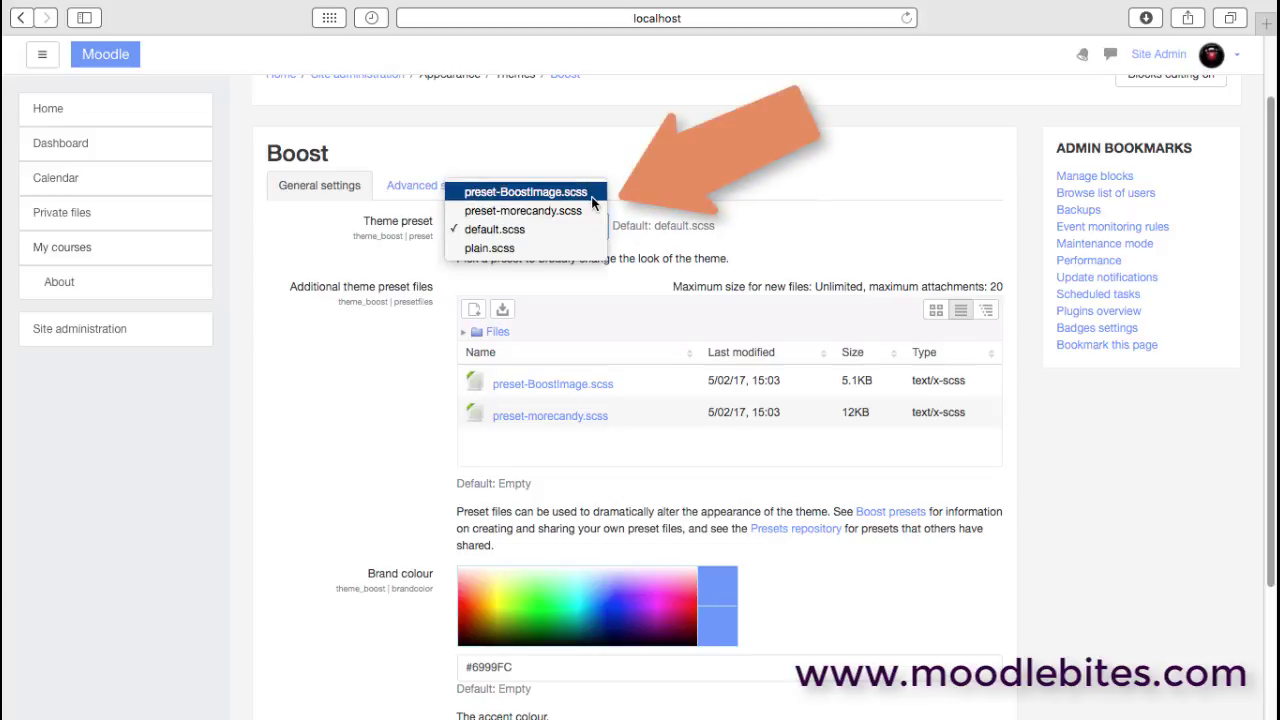
- Choose preset-morecandy.scss as the Boost Theme preset and save the changes
click(591, 210)
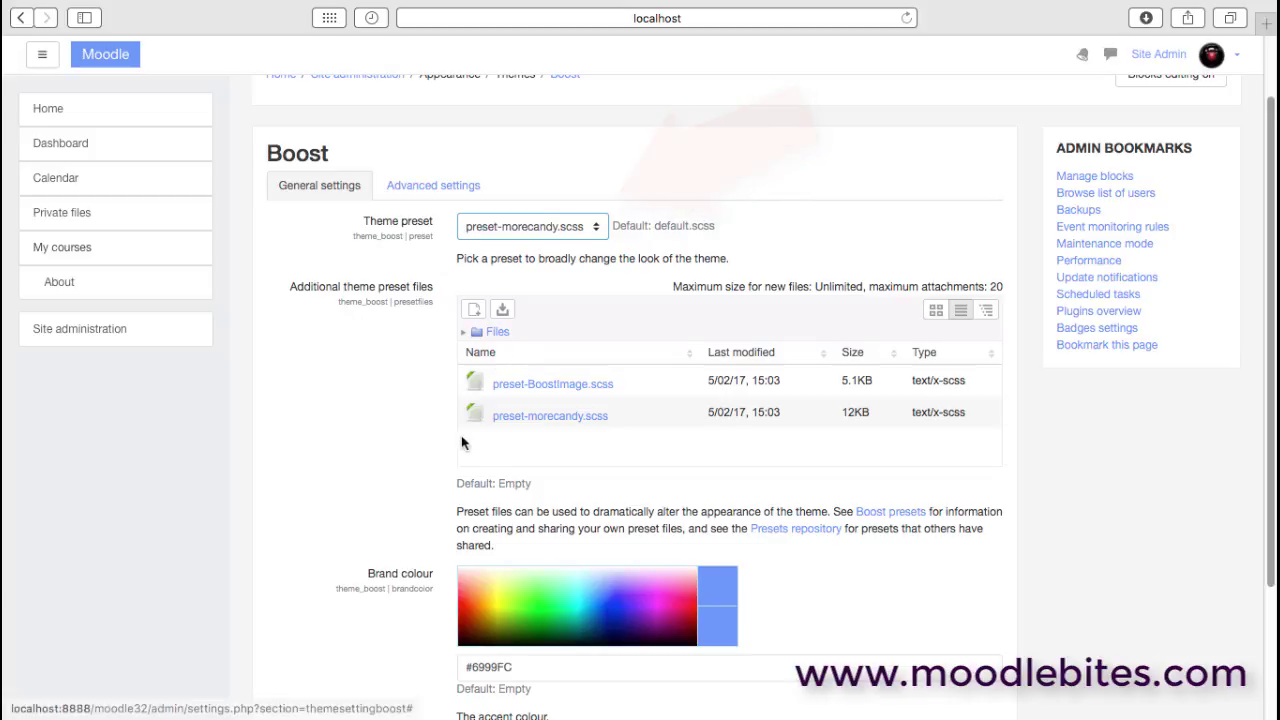
scroll(453, 446, down, 4)
click(510, 569)
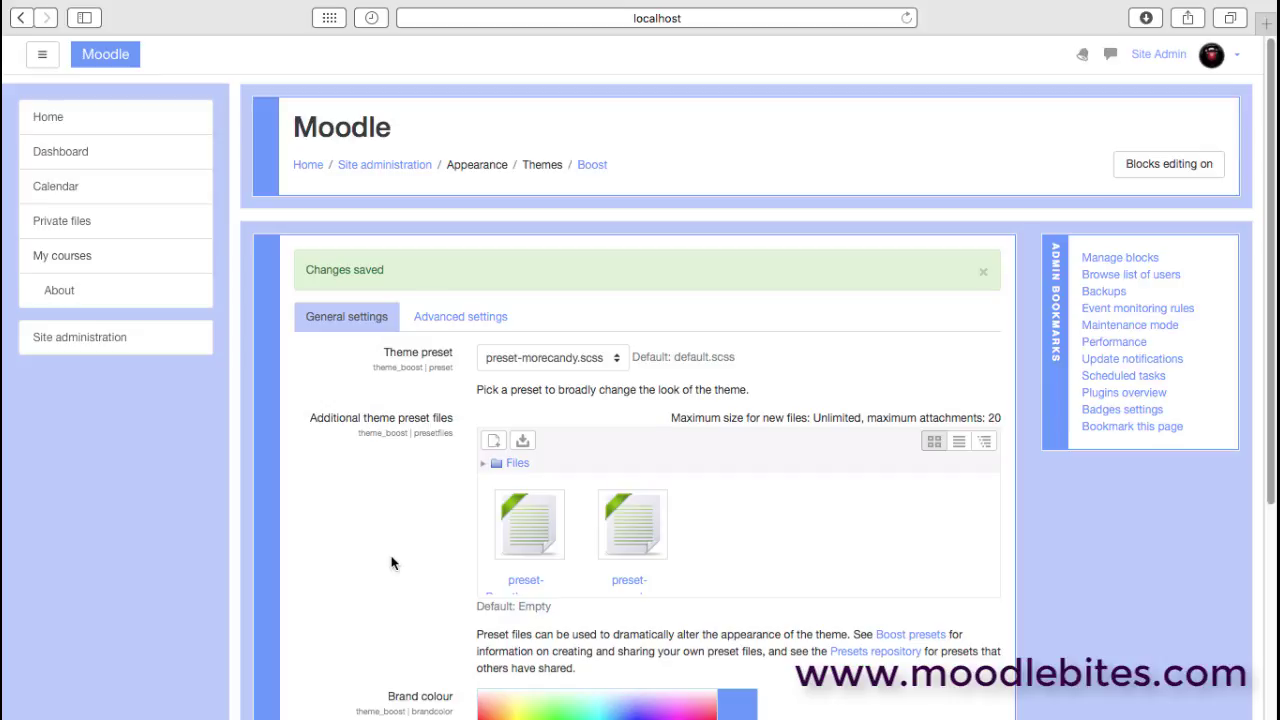
click(617, 358)
- Choose preset-BoostImage.scss as the Boost theme preset
click(597, 343)
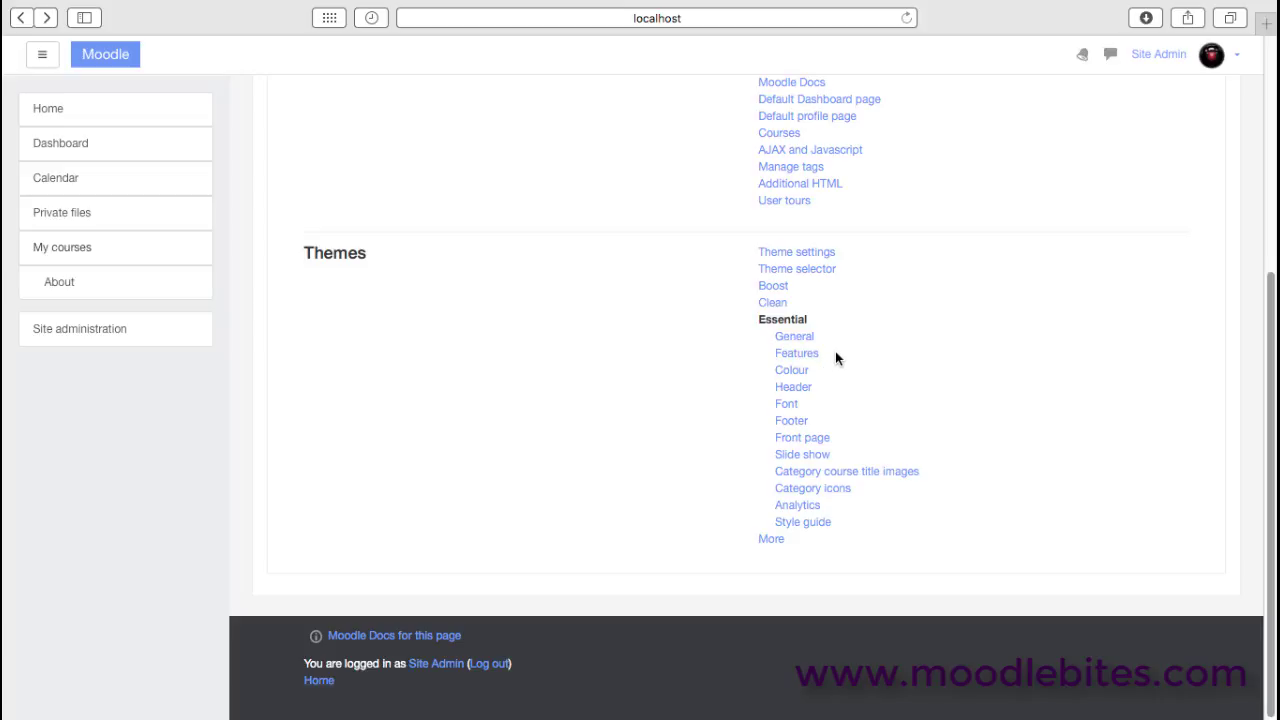
- View the Essential theme's Features settings page, then go back to the Themes list
click(808, 354)
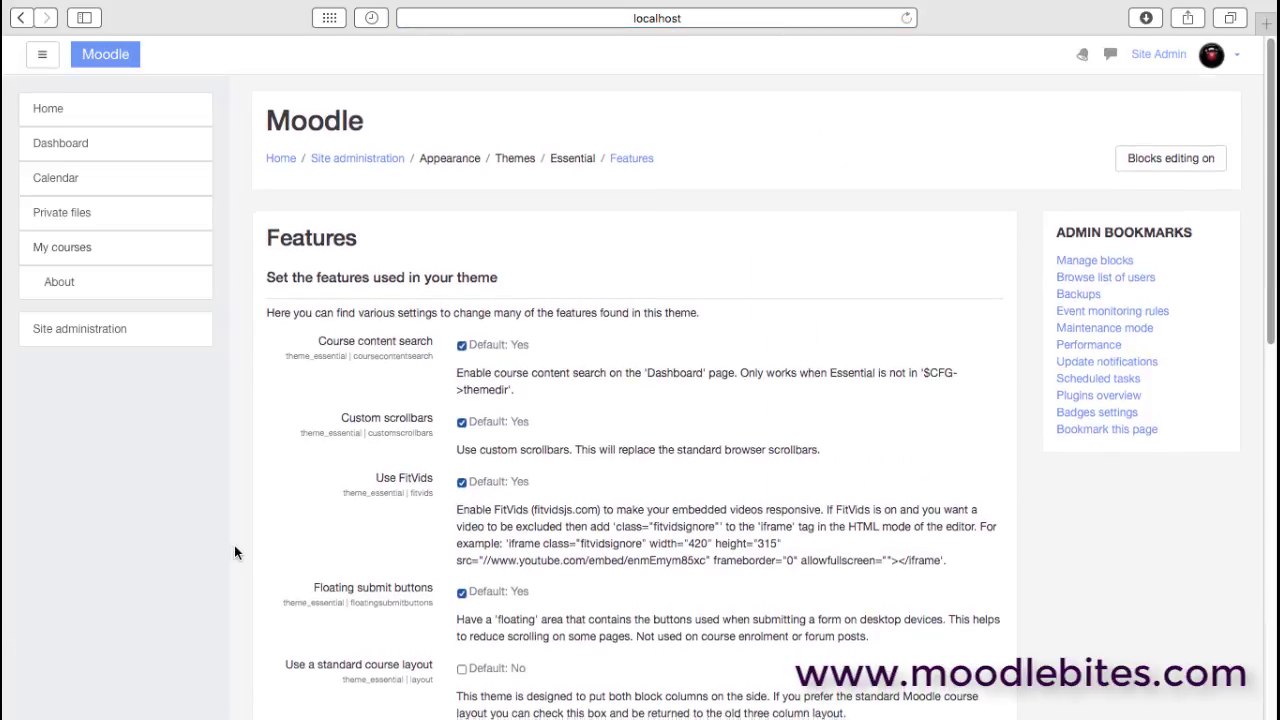
scroll(235, 552, down, 5)
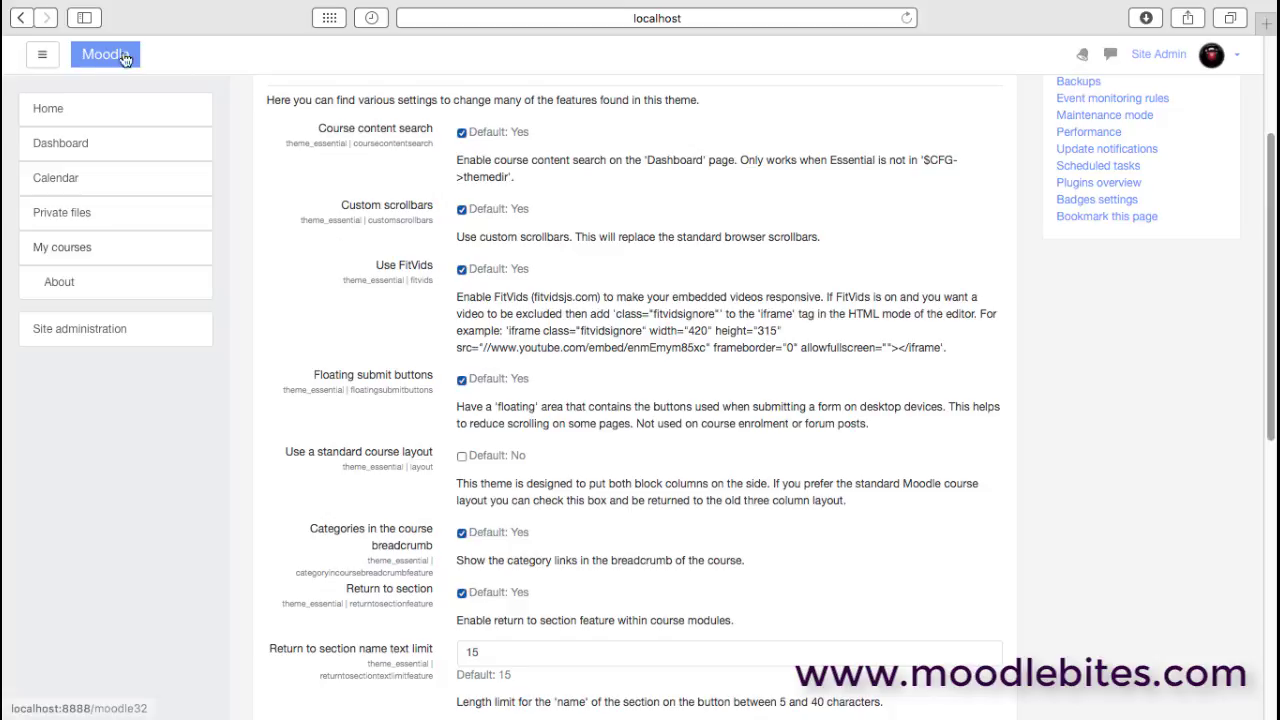
click(20, 18)
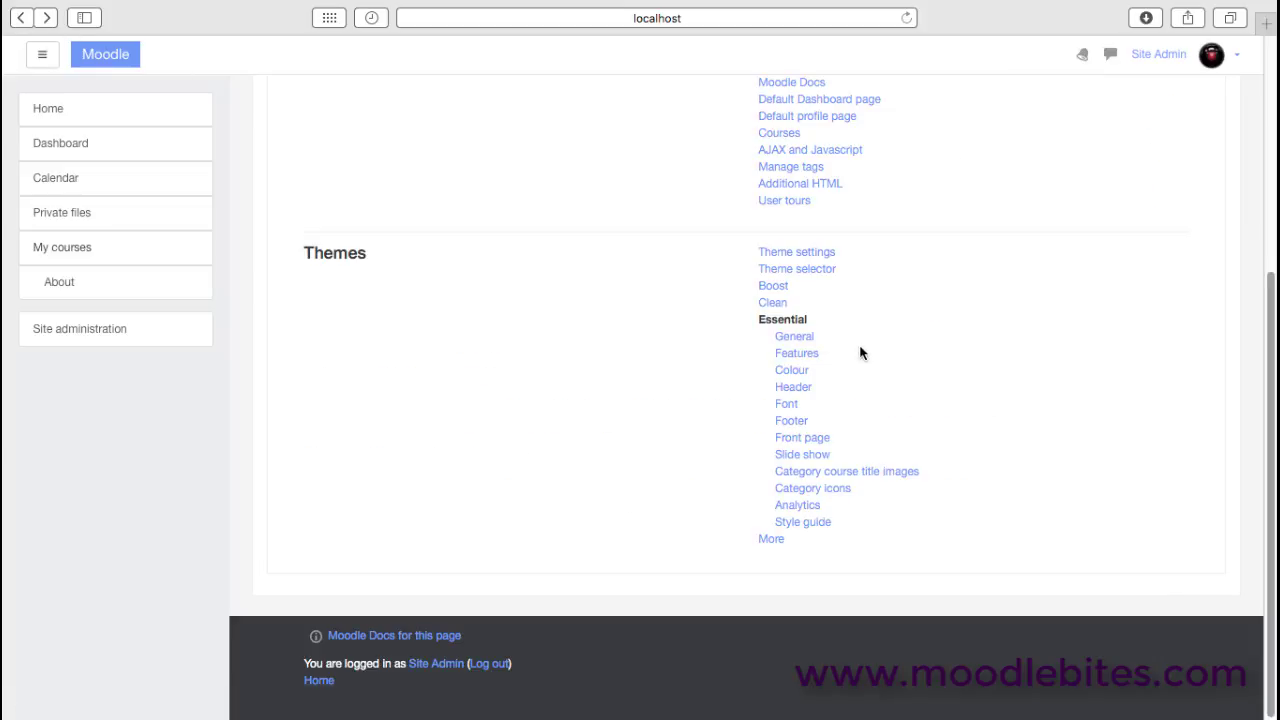
click(790, 370)
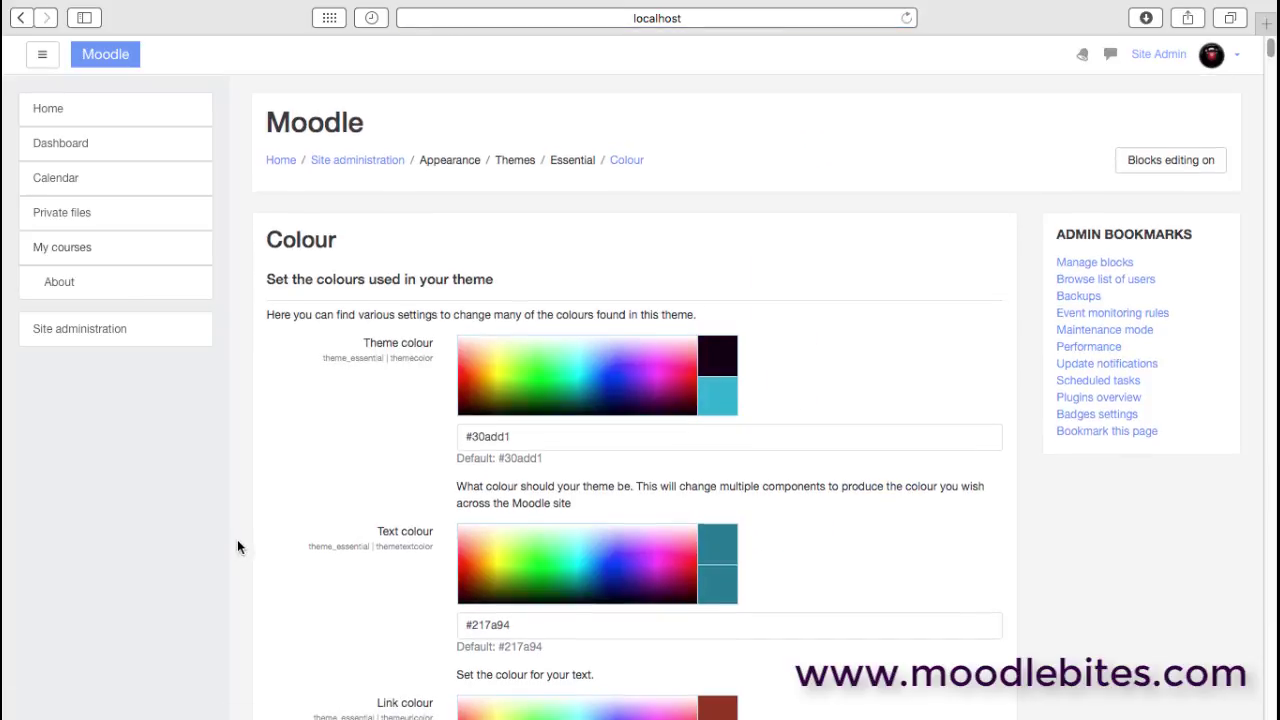
scroll(238, 546, down, 15)
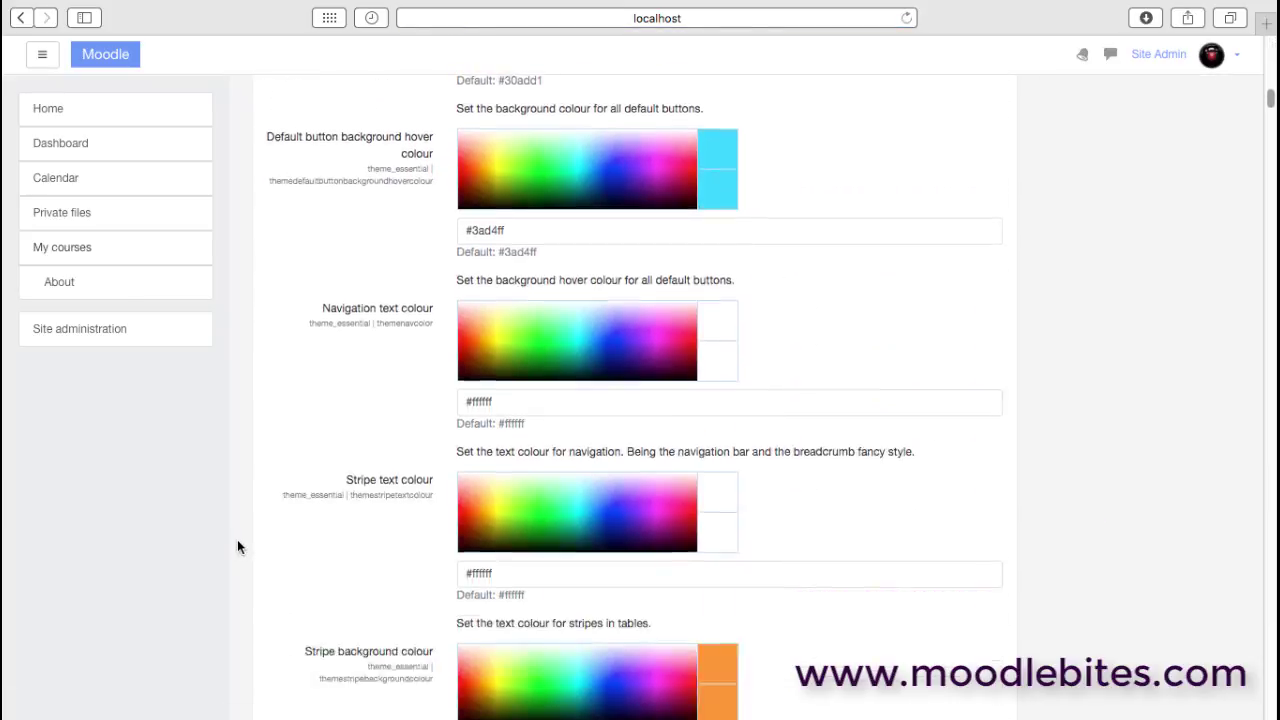
scroll(238, 546, down, 20)
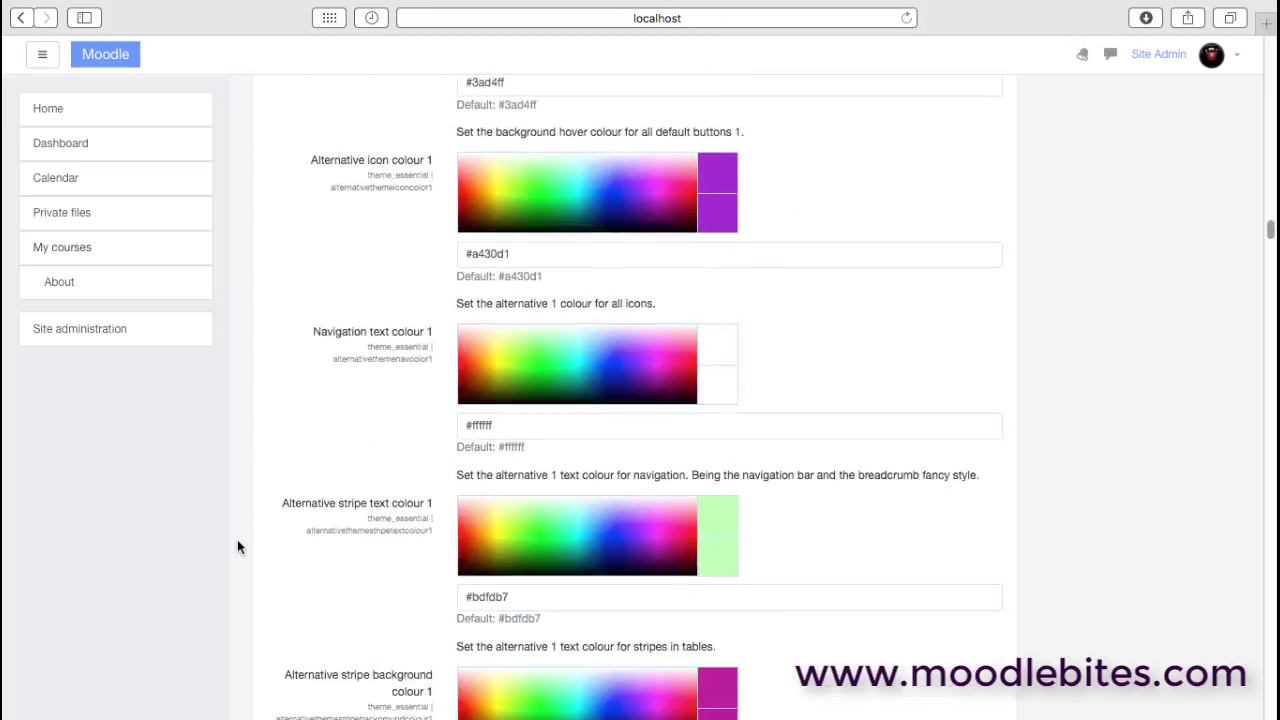
scroll(238, 546, down, 20)
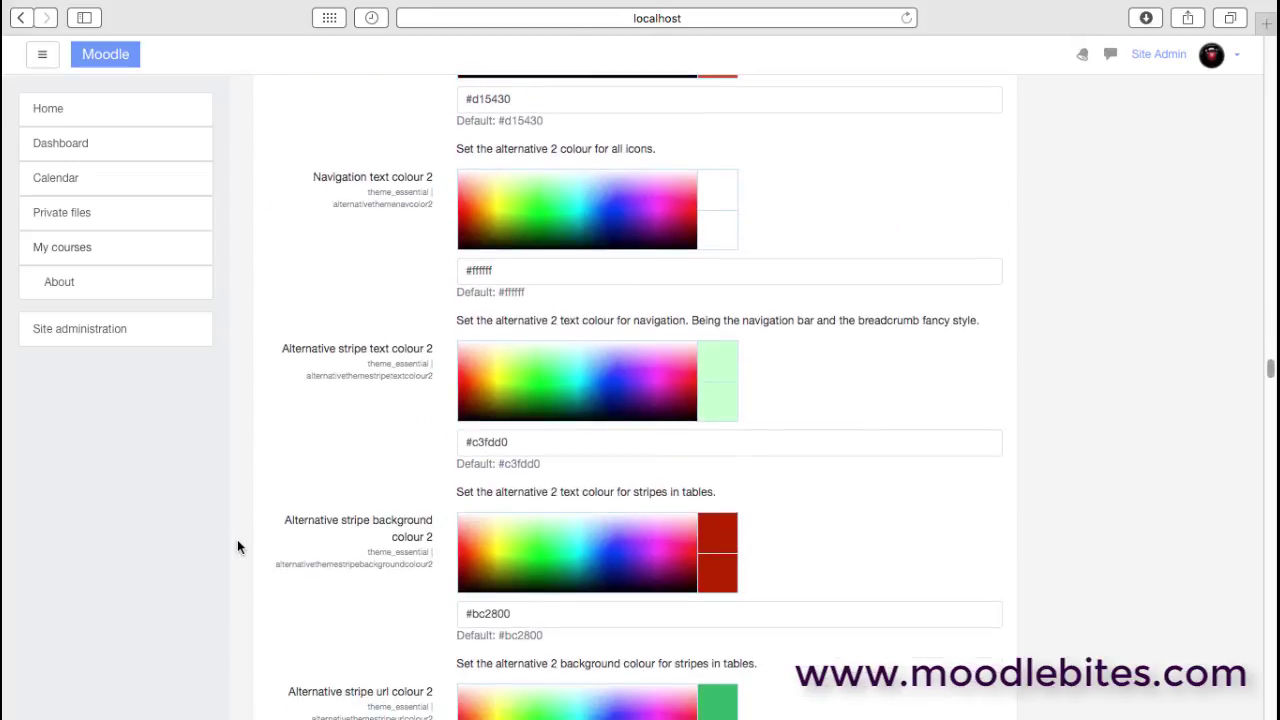
scroll(237, 546, up, 15)
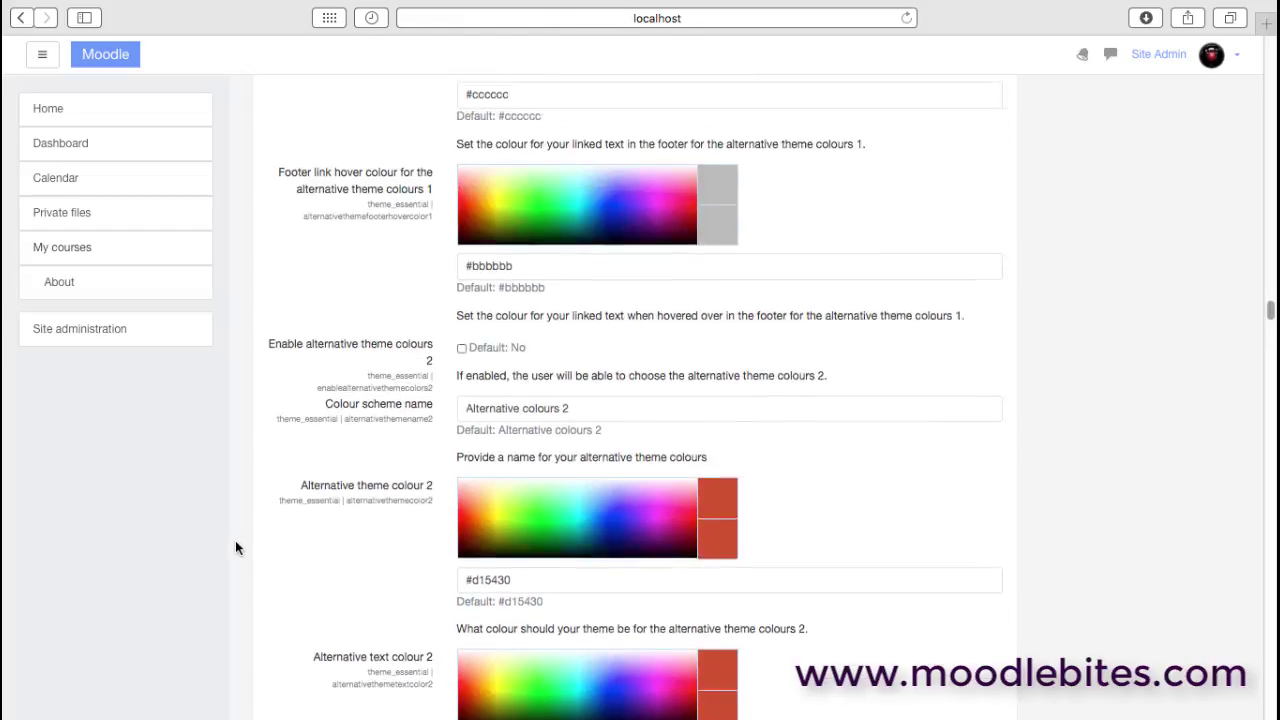
scroll(237, 546, up, 15)
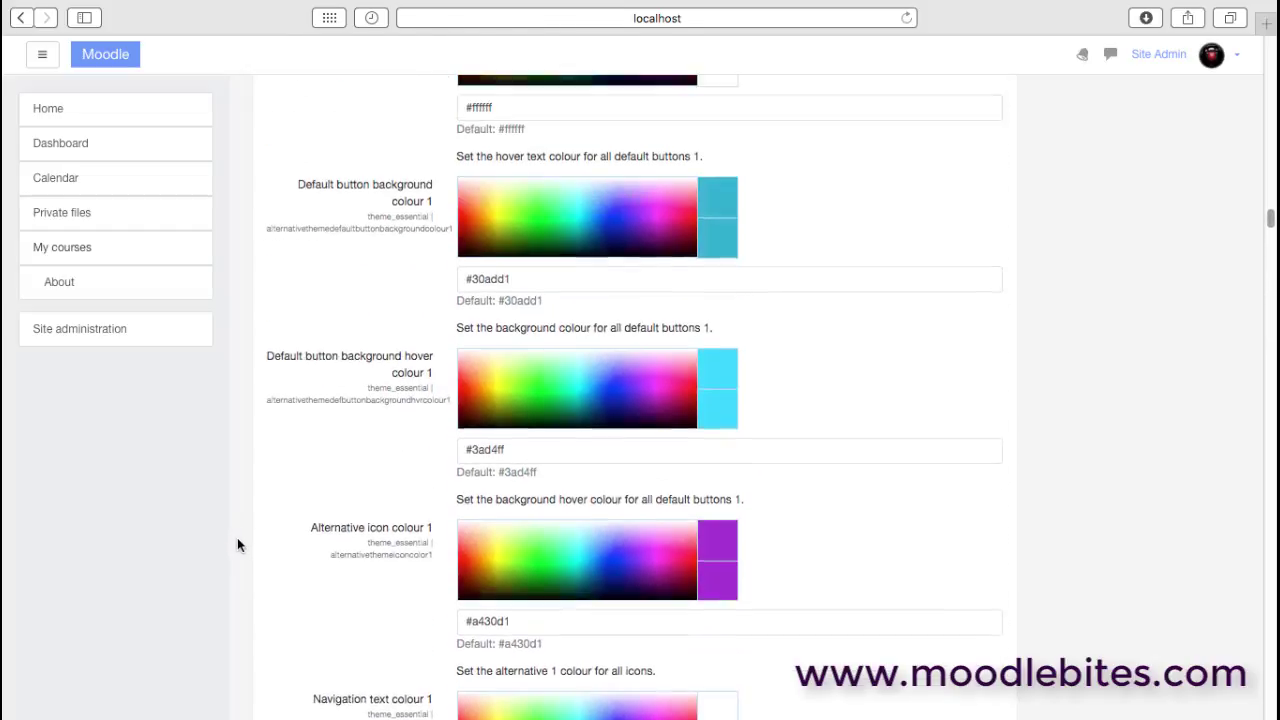
scroll(238, 545, up, 15)
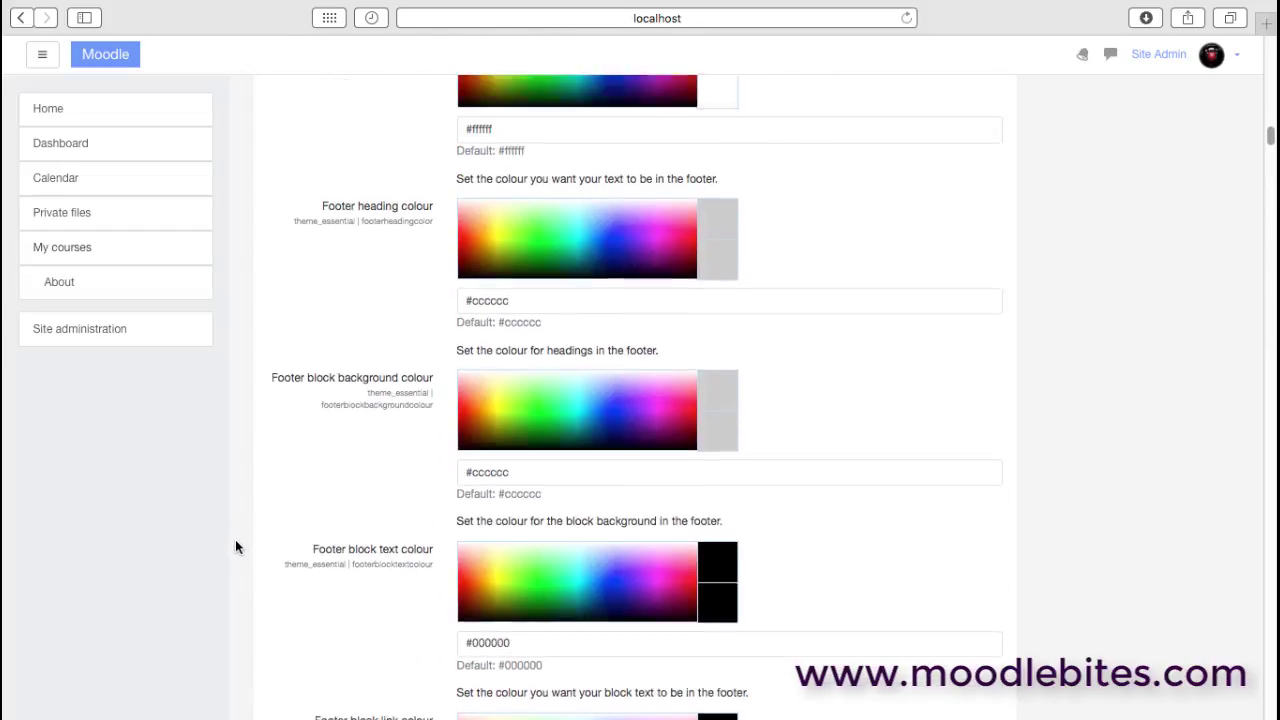
scroll(235, 546, up, 15)
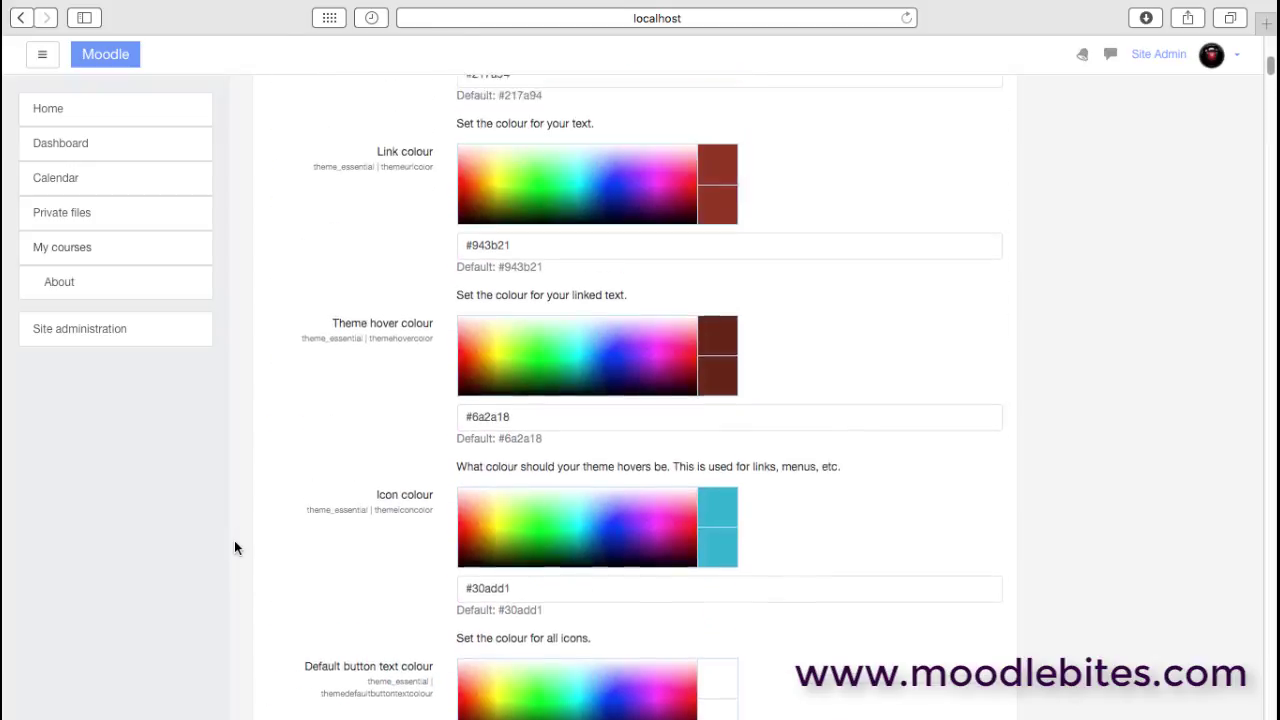
scroll(234, 547, up, 8)
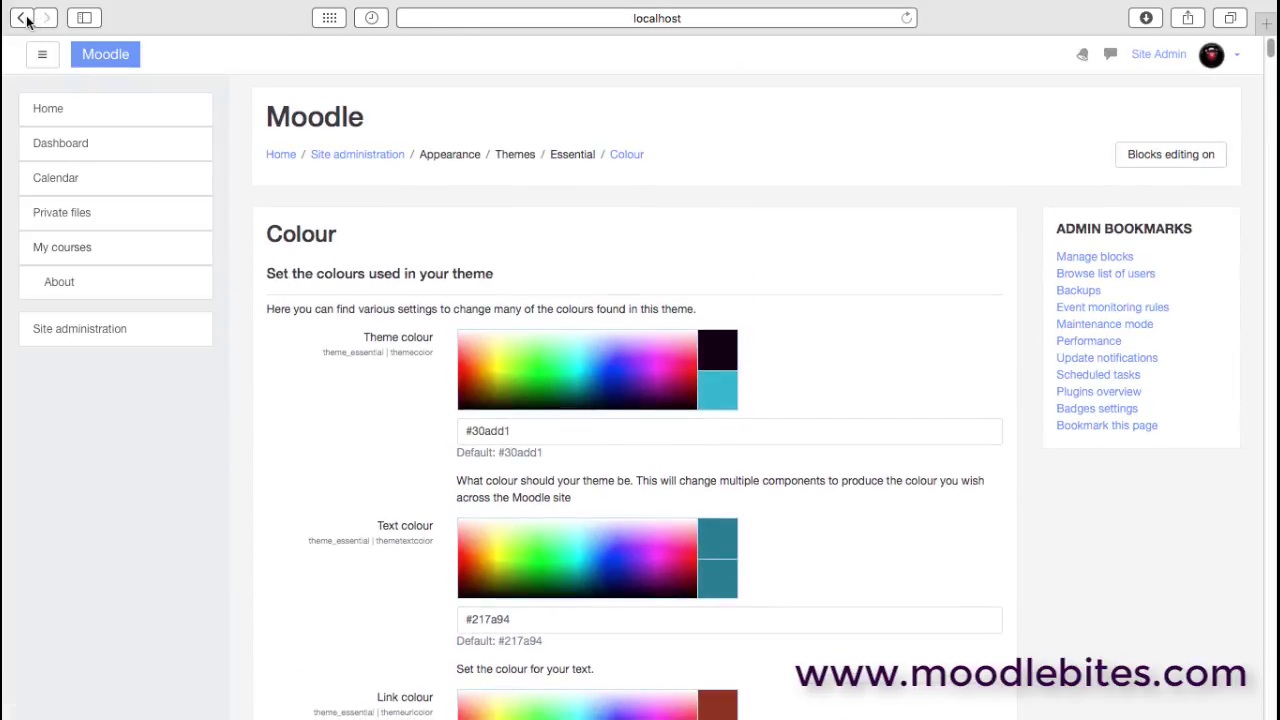
click(24, 18)
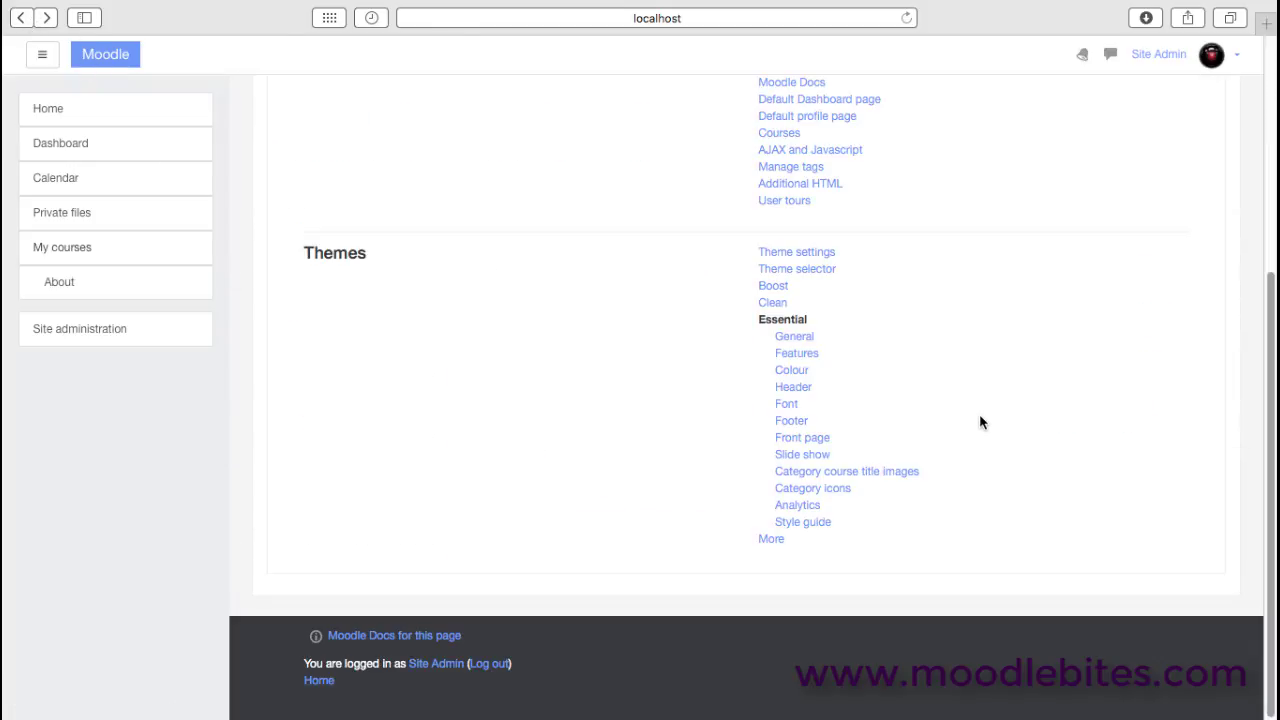
click(815, 456)
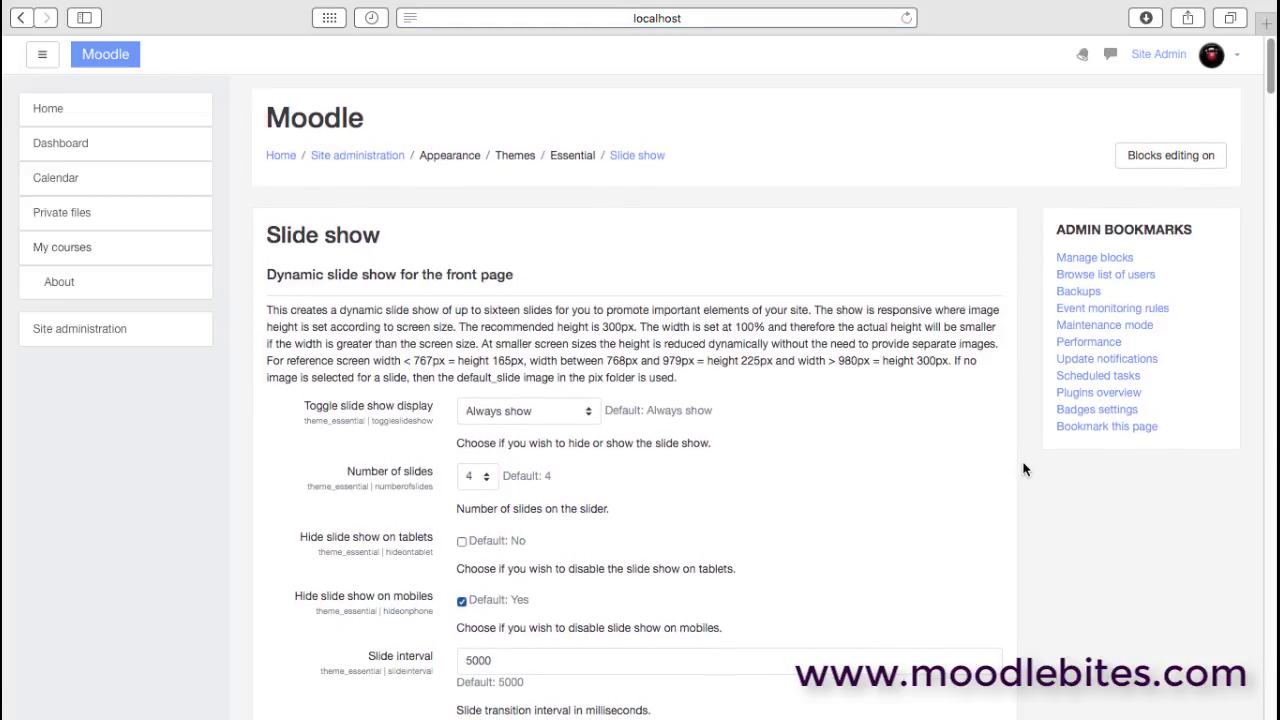
scroll(1022, 469, down, 2)
scroll(1022, 469, down, 1)
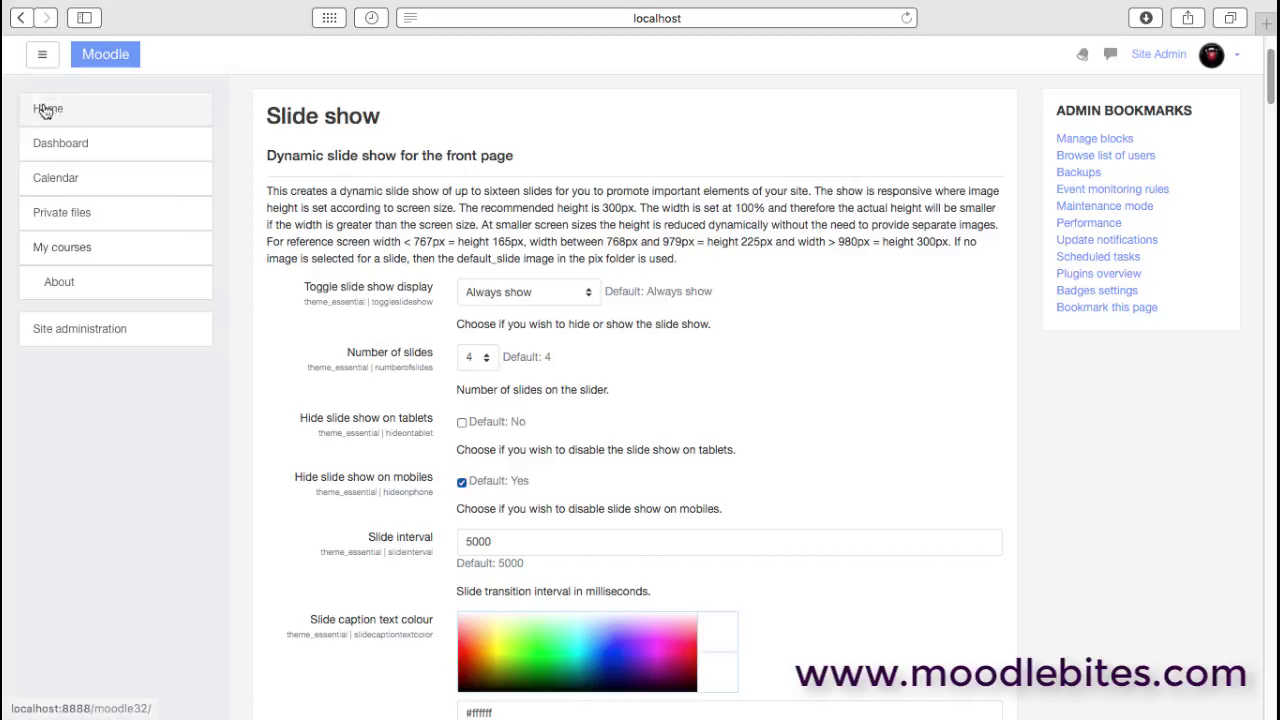
click(20, 18)
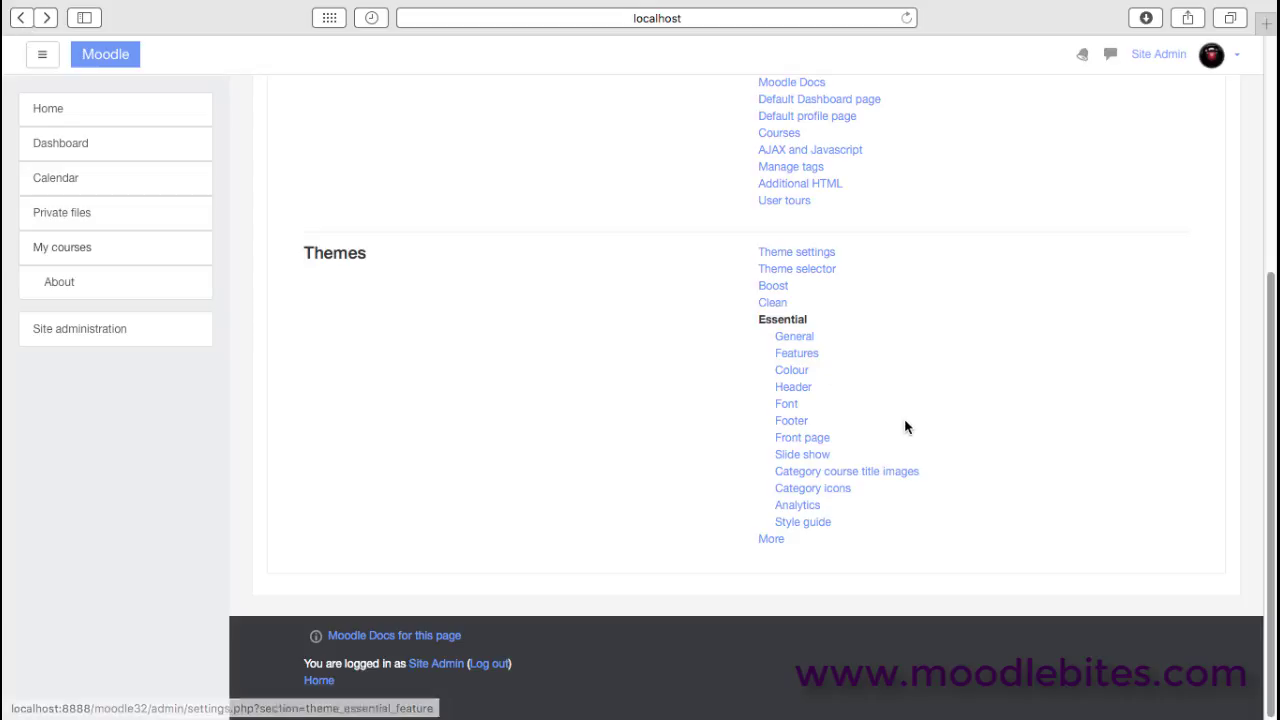
- Review the Essential theme's Front page settings, scrolling through the marketing spot options and back up
click(817, 442)
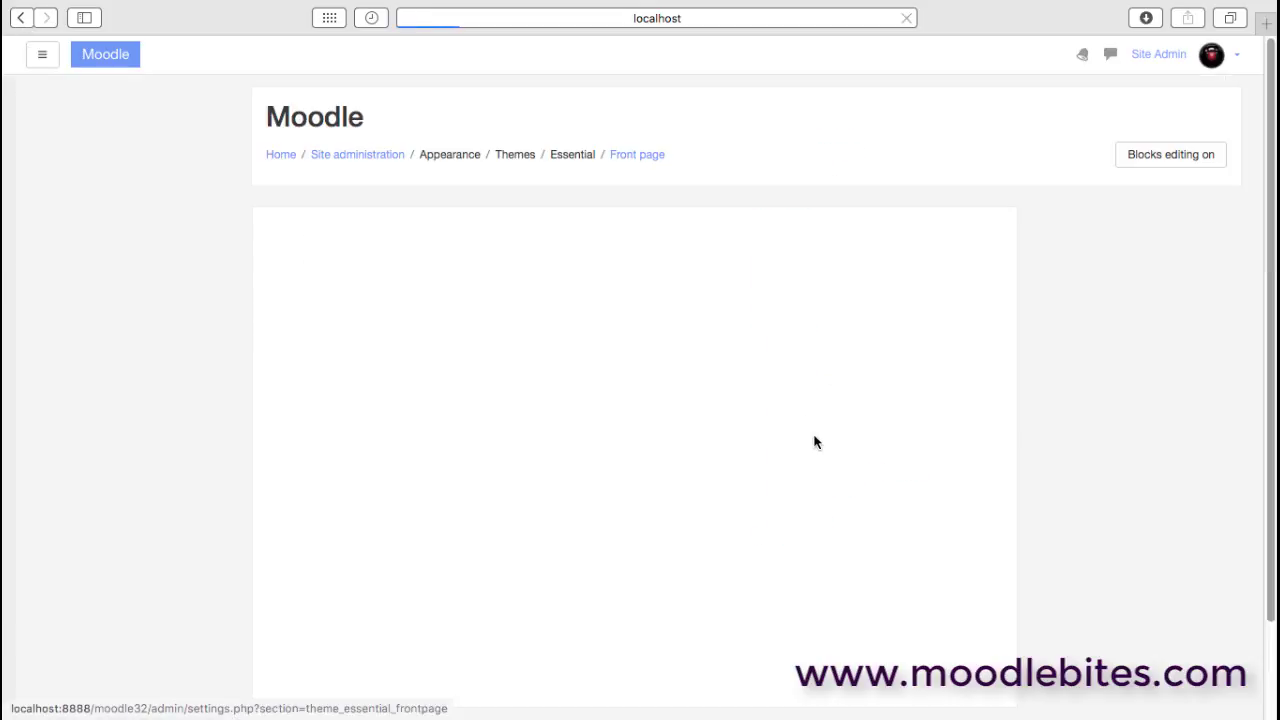
scroll(234, 614, down, 6)
scroll(234, 614, down, 5)
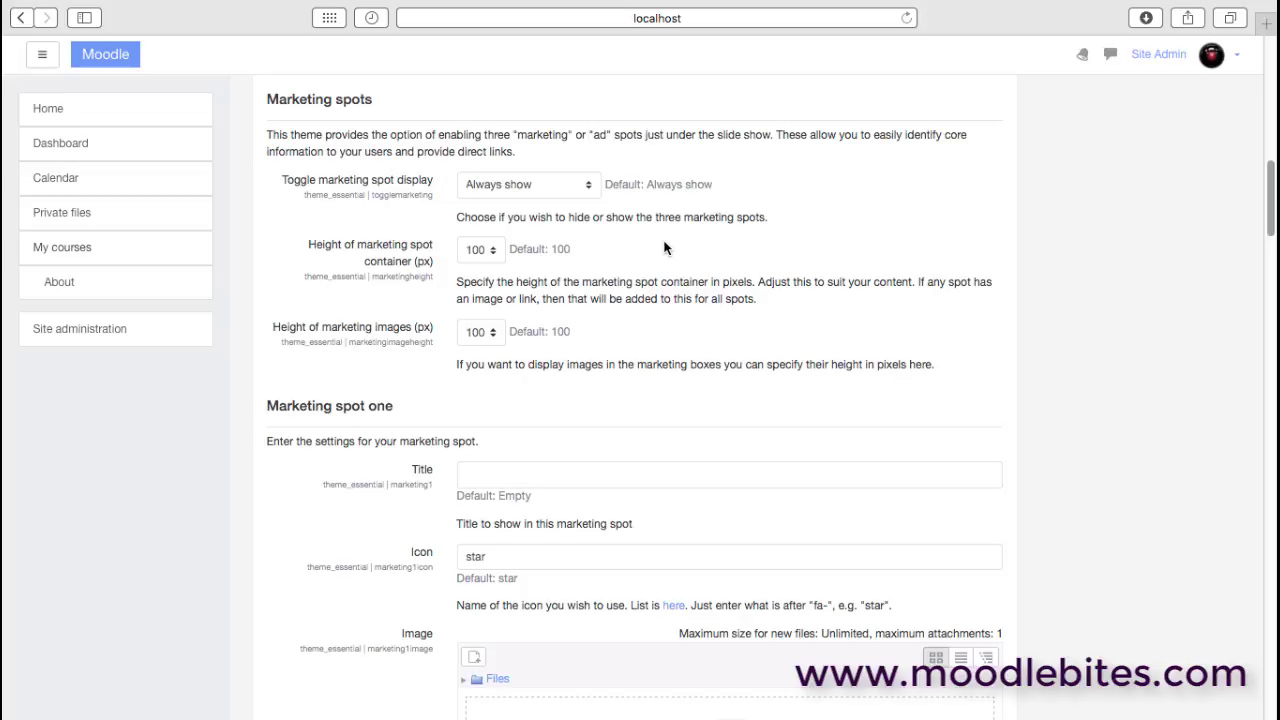
scroll(1035, 342, down, 5)
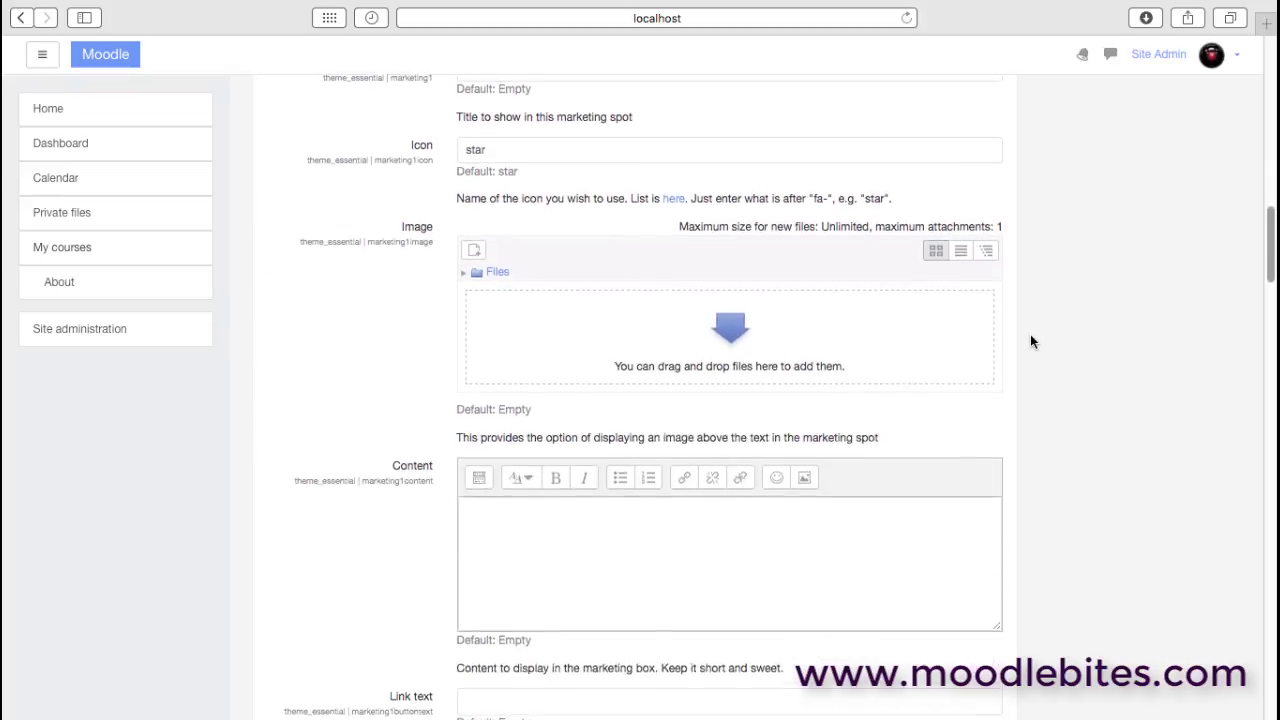
scroll(1032, 342, up, 5)
scroll(1032, 342, up, 10)
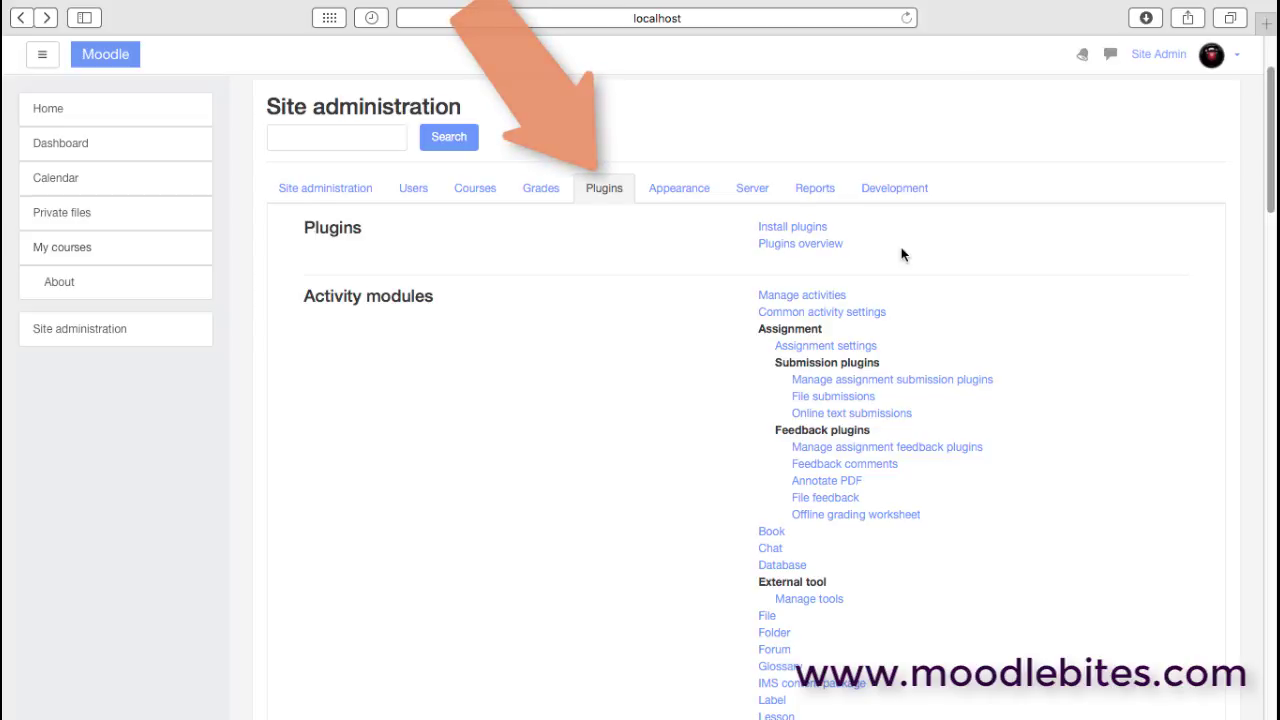
- Filter the Plugins overview to Additional plugins, showing Essential version 3.1.1.6
click(830, 246)
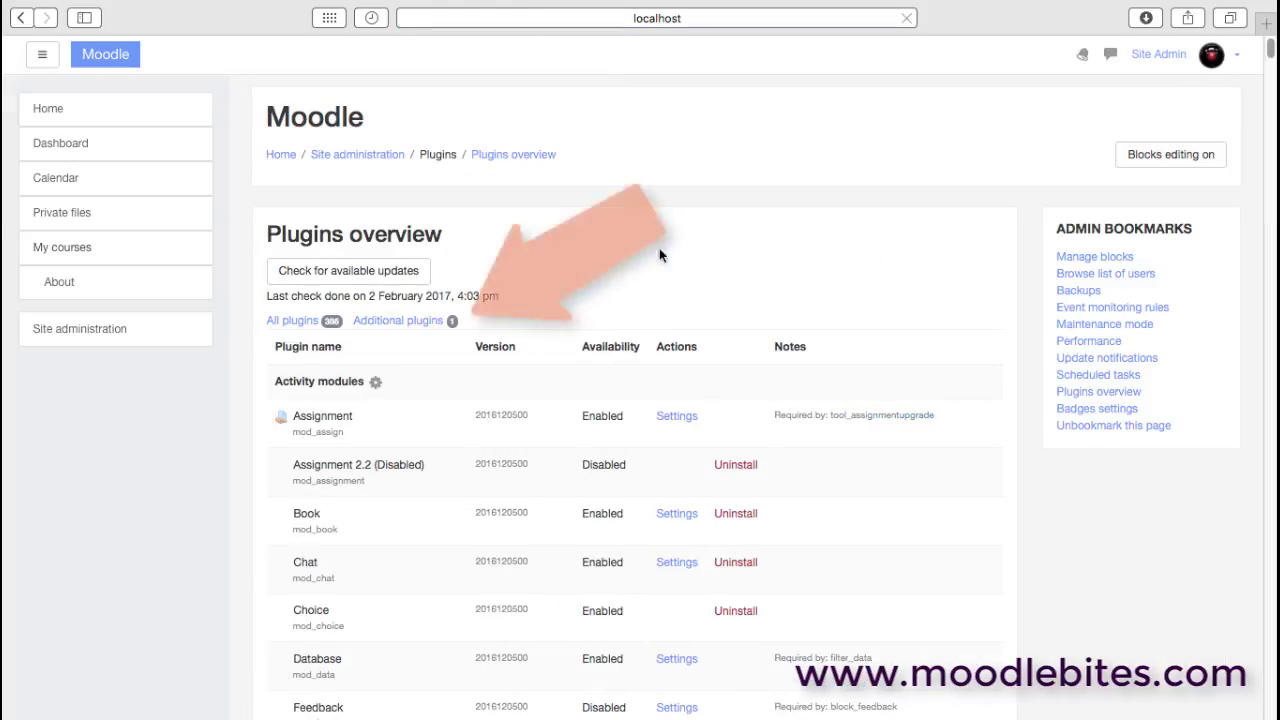
click(400, 321)
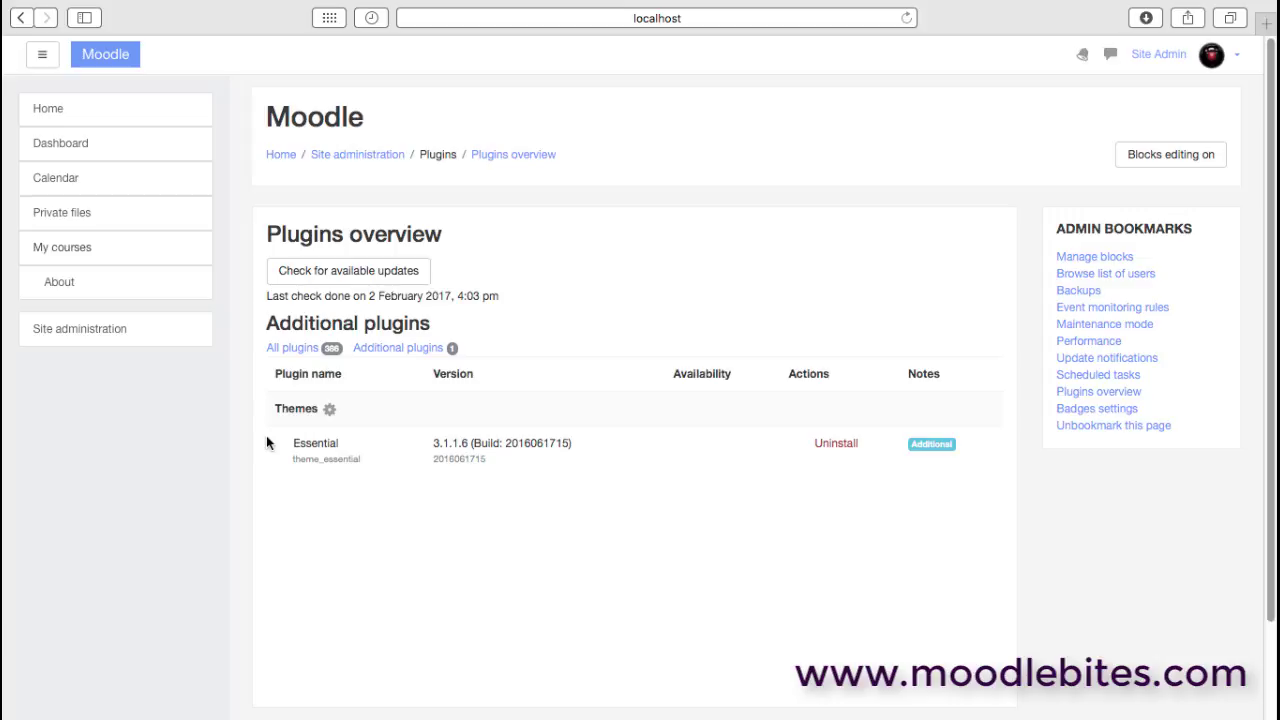
- Run a plugin update check so the last check reads 5 February 2017, 4:03 pm
click(338, 274)
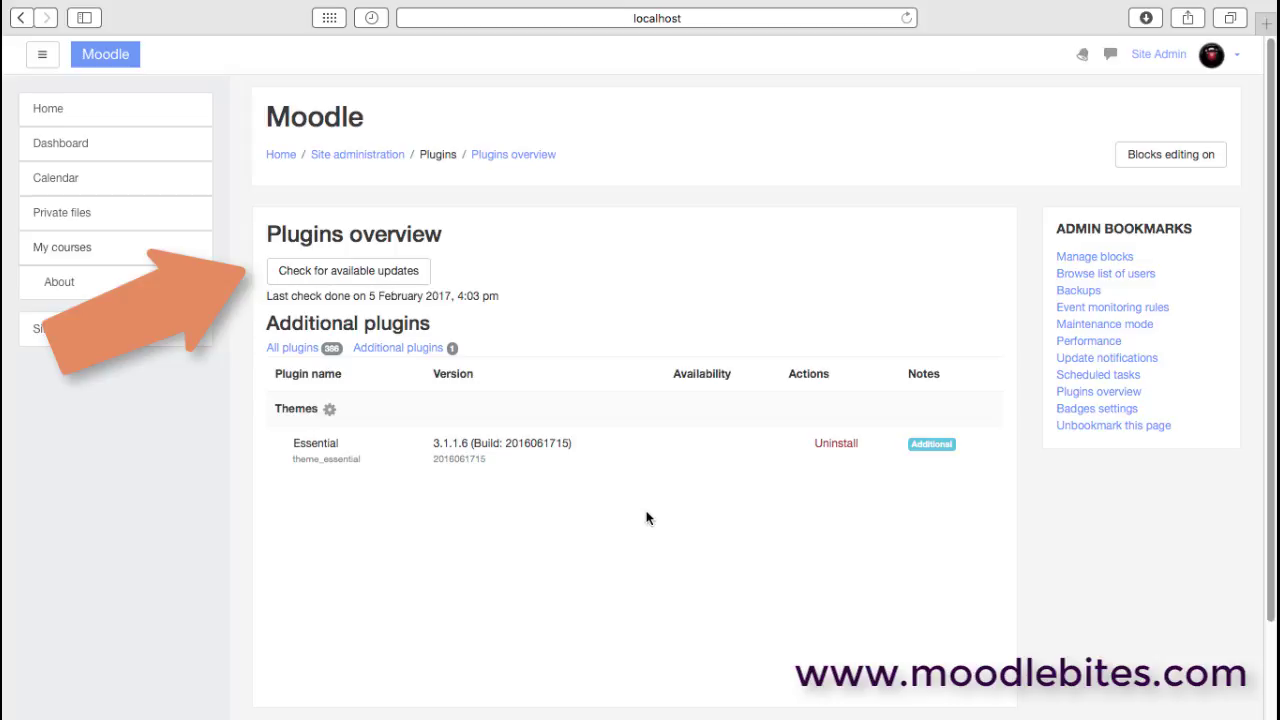